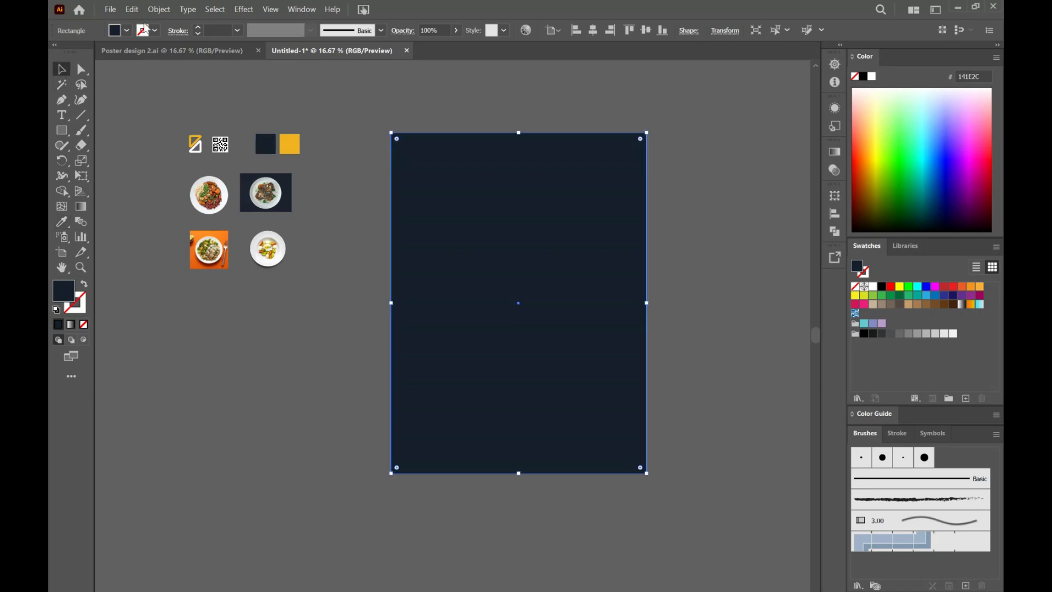
# Step: Lock the dark background rectangle that covers the poster
pyautogui.click(159, 10)
pyautogui.moveTo(245, 101)
pyautogui.click(335, 103)
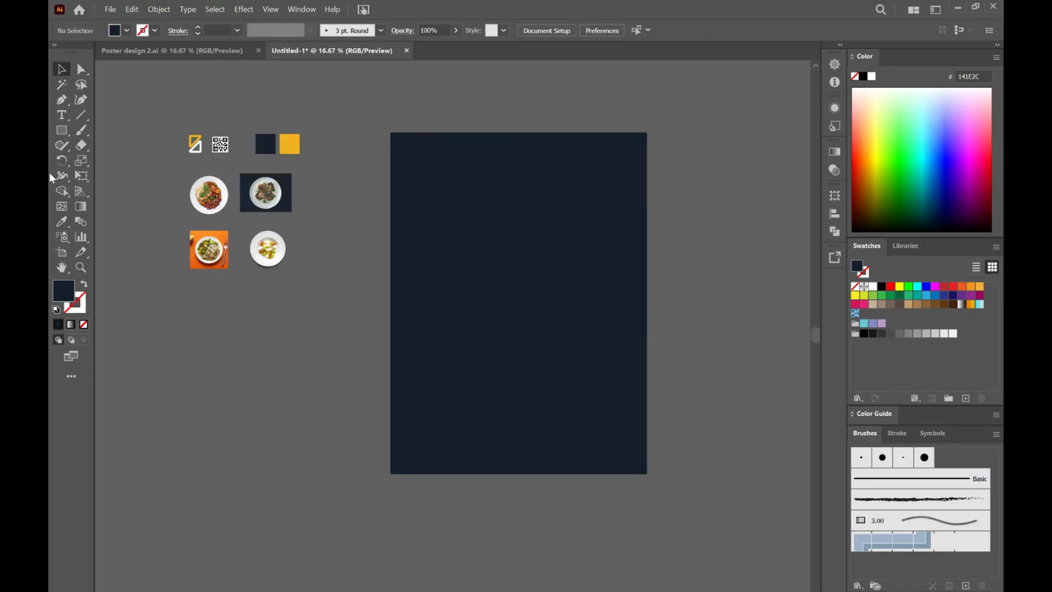
# Step: Create a rectangle 5.6 in wide and 8.5 in high on the poster background
pyautogui.scroll(1, 507, 341)
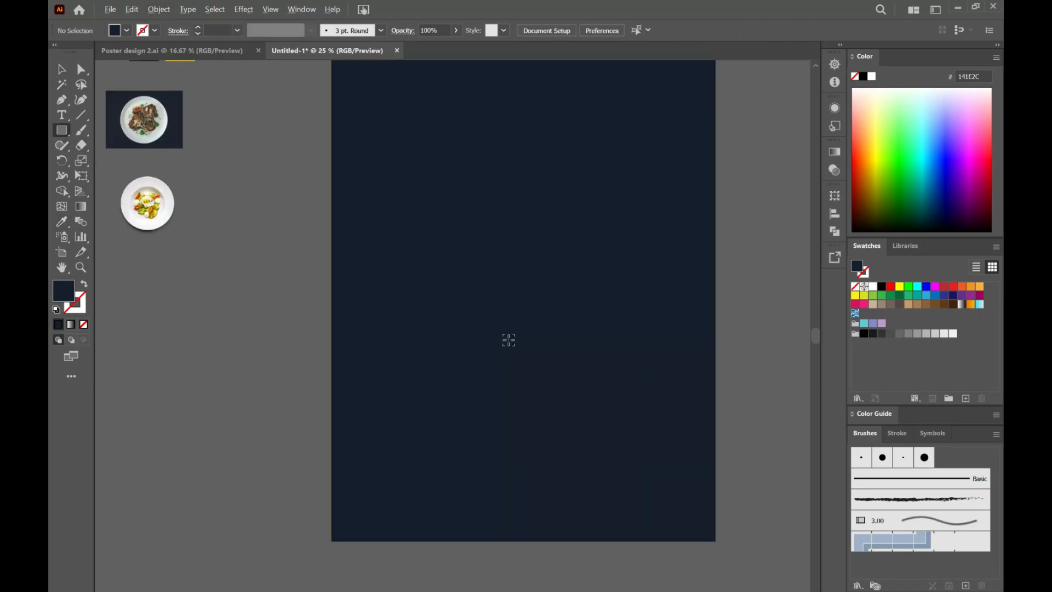
pyautogui.scroll(2, 493, 272)
pyautogui.click(493, 274)
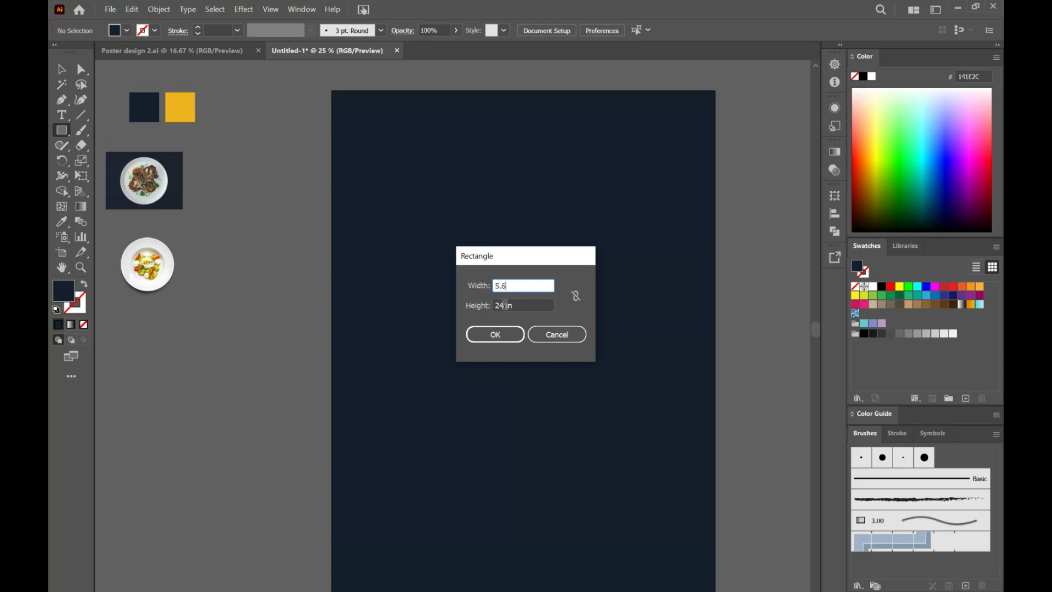
pyautogui.write('5.6')
pyautogui.press('Tab')
pyautogui.write('8.5')
pyautogui.click(494, 334)
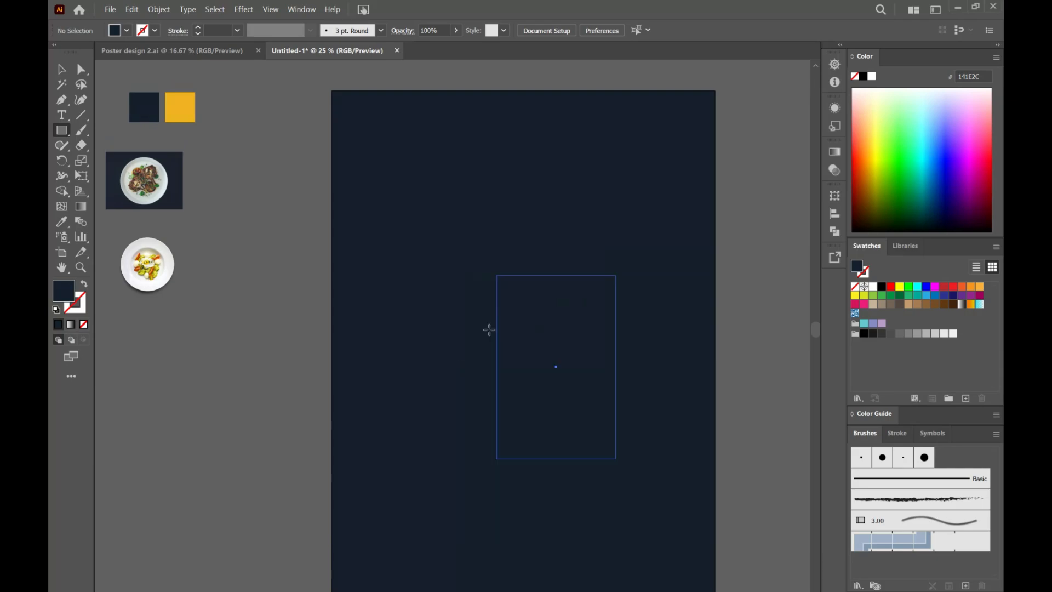
# Step: Move the new rectangle against the poster's top edge and fill it with the yellow of the sample square
pyautogui.click(63, 70)
pyautogui.moveTo(586, 395); pyautogui.dragTo(592, 237)
pyautogui.click(62, 221)
pyautogui.click(178, 110)
pyautogui.click(62, 70)
pyautogui.hotkey('ctrl', '=')
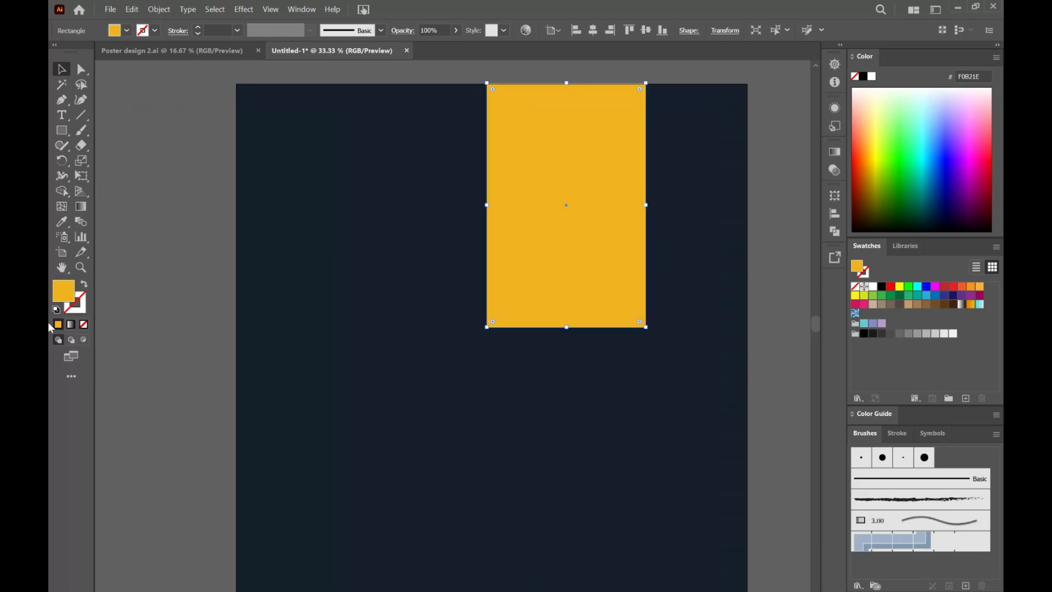
pyautogui.hotkey('ctrl', 'shift', 'a')
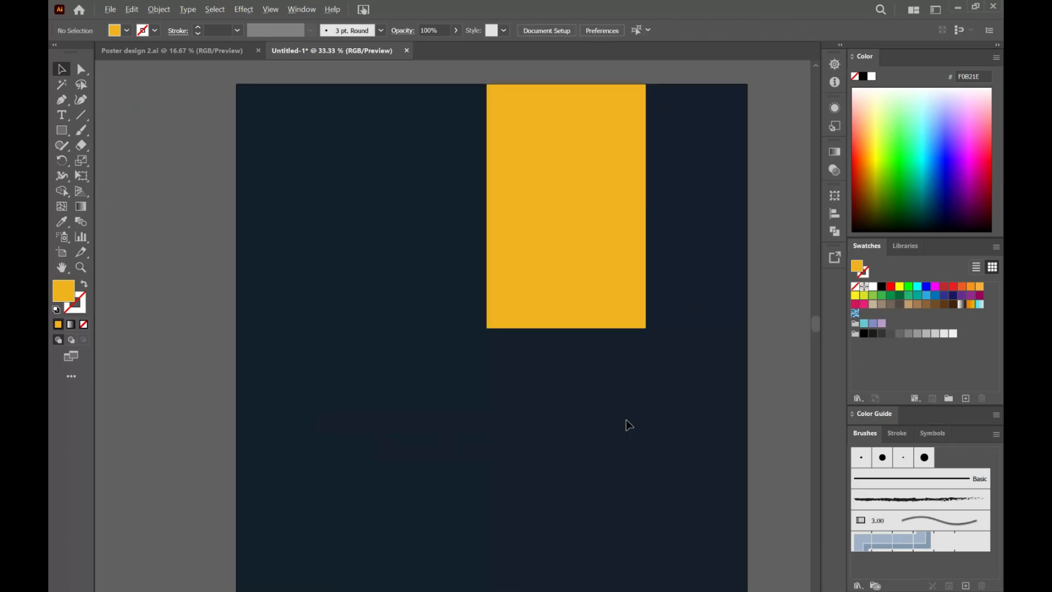
# Step: Create a circle 7.6 in wide and 7.6 in high on the poster
pyautogui.hotkey('ctrl', '-')
pyautogui.scroll(-3, 629, 425)
pyautogui.moveTo(62, 130); pyautogui.dragTo(119, 161)
pyautogui.click(476, 317)
pyautogui.write('7.6')
pyautogui.tripleClick(501, 304)
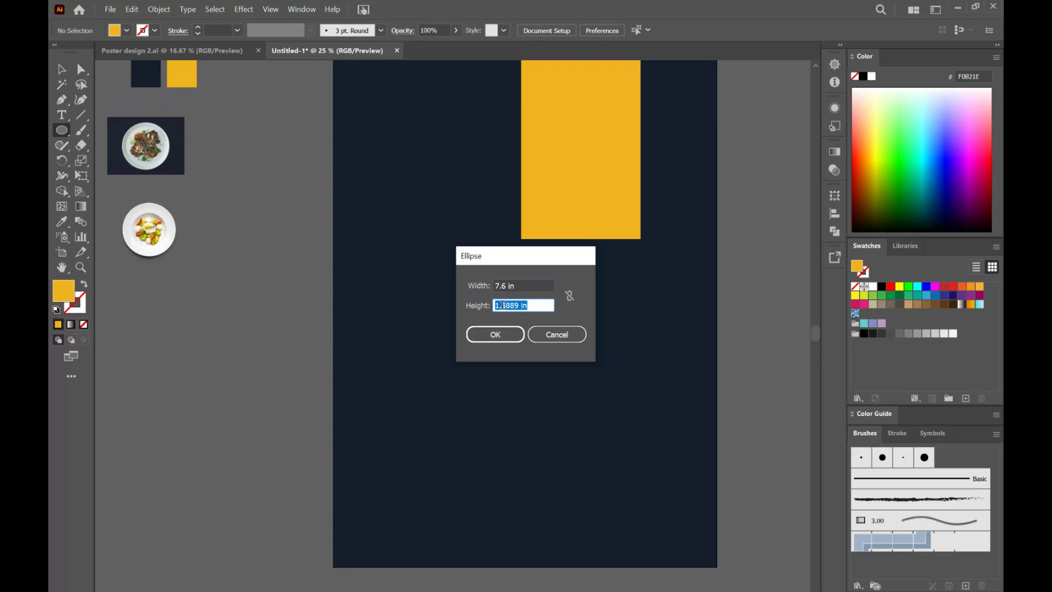
pyautogui.write('7.6')
pyautogui.click(495, 334)
# Step: Move the circle over the lower part of the yellow rectangle, centred on it, and fill it white
pyautogui.press('v')
pyautogui.moveTo(562, 432); pyautogui.dragTo(601, 230)
pyautogui.click(63, 222)
pyautogui.click(872, 77)
pyautogui.press('v')
pyautogui.click(404, 305)
# Step: Move the logo into the poster's upper-left area and bring it to the front
pyautogui.scroll(3, 404, 305)
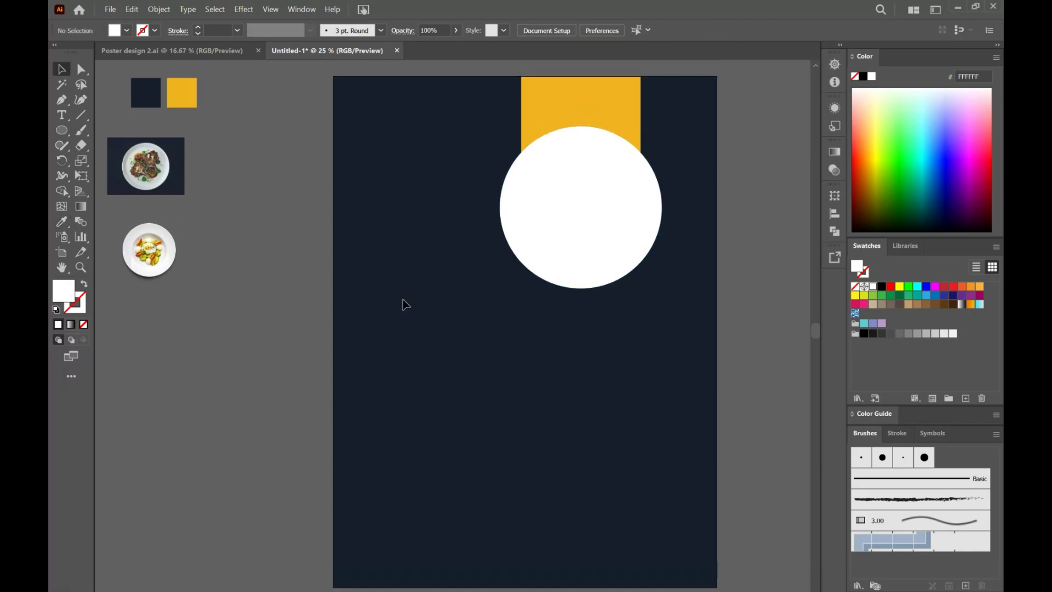
pyautogui.hscroll(-9, 404, 305)
pyautogui.moveTo(139, 119); pyautogui.dragTo(461, 148)
pyautogui.rightClick(470, 157)
pyautogui.moveTo(554, 426)
pyautogui.click(625, 409)
pyautogui.click(478, 211)
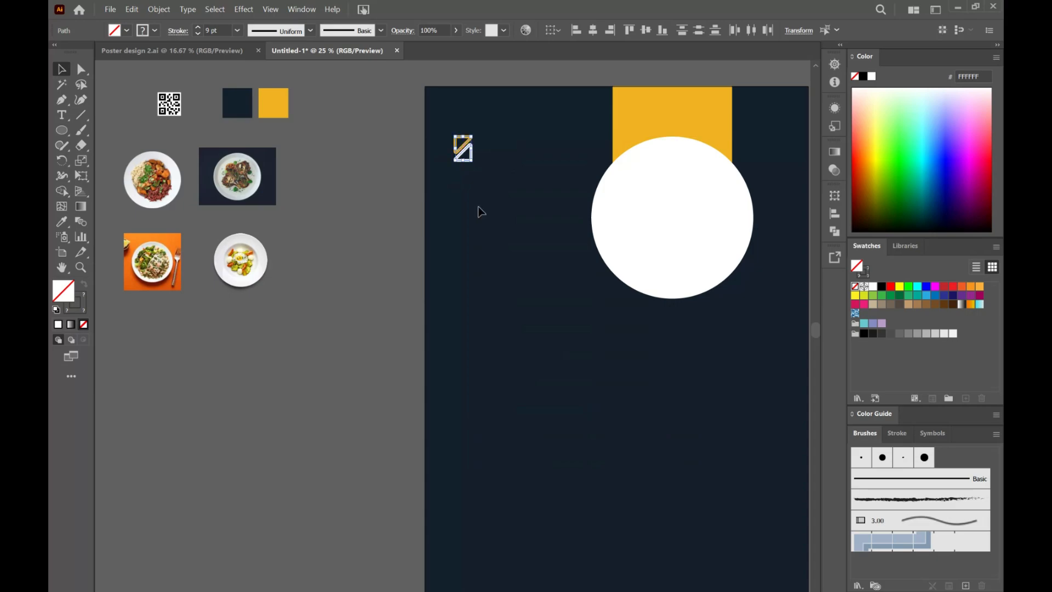
# Step: Add a text object below and right of the logo in Source Sans Variable Semibold at 36 pt
pyautogui.click(62, 115)
pyautogui.click(501, 194)
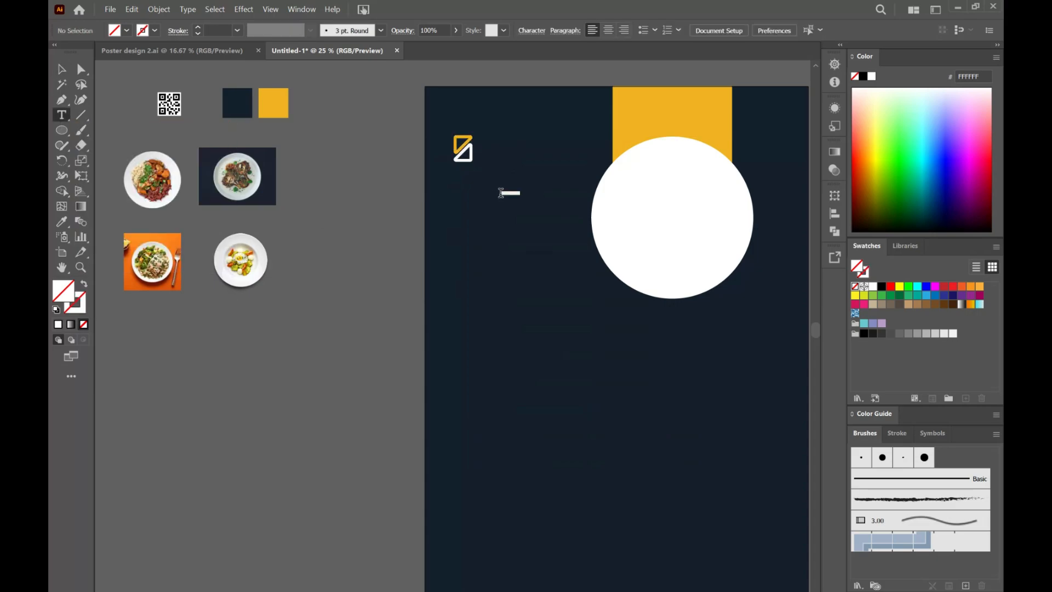
pyautogui.click(545, 31)
pyautogui.write('sa')
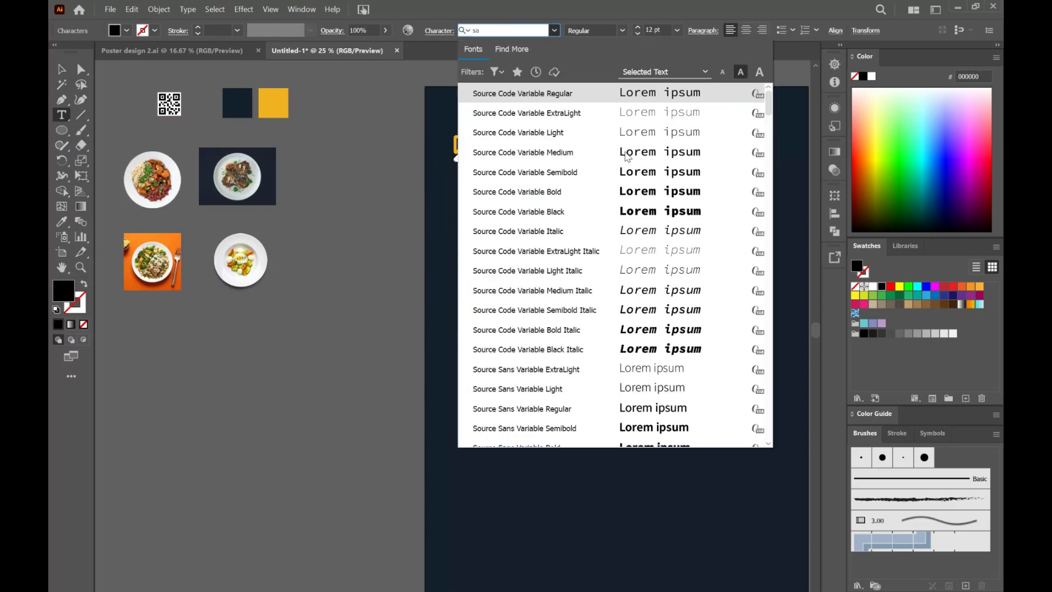
pyautogui.scroll(-5, 628, 156)
pyautogui.click(647, 151)
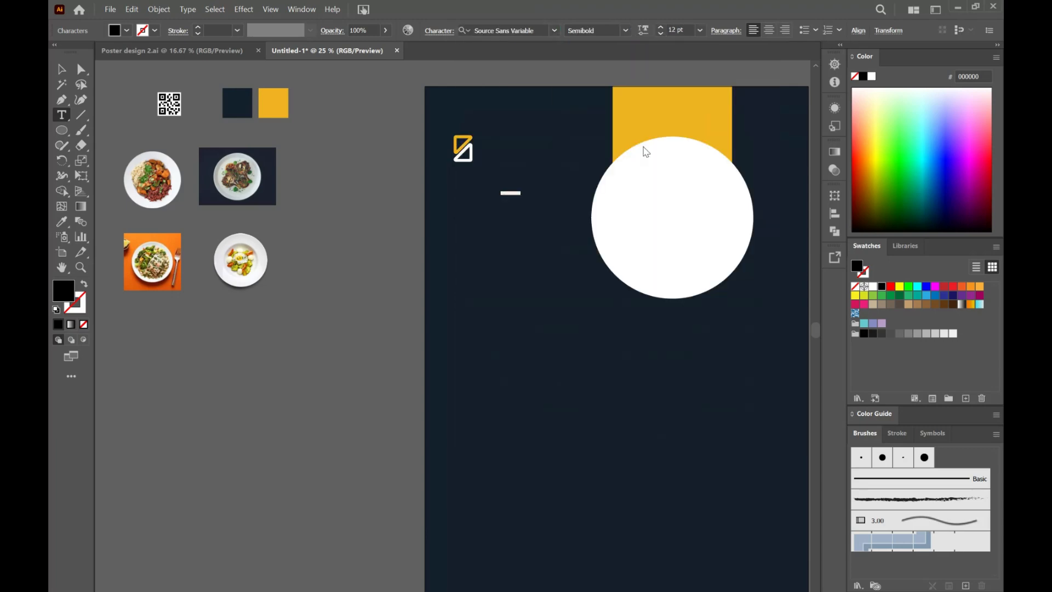
pyautogui.click(701, 31)
pyautogui.click(712, 213)
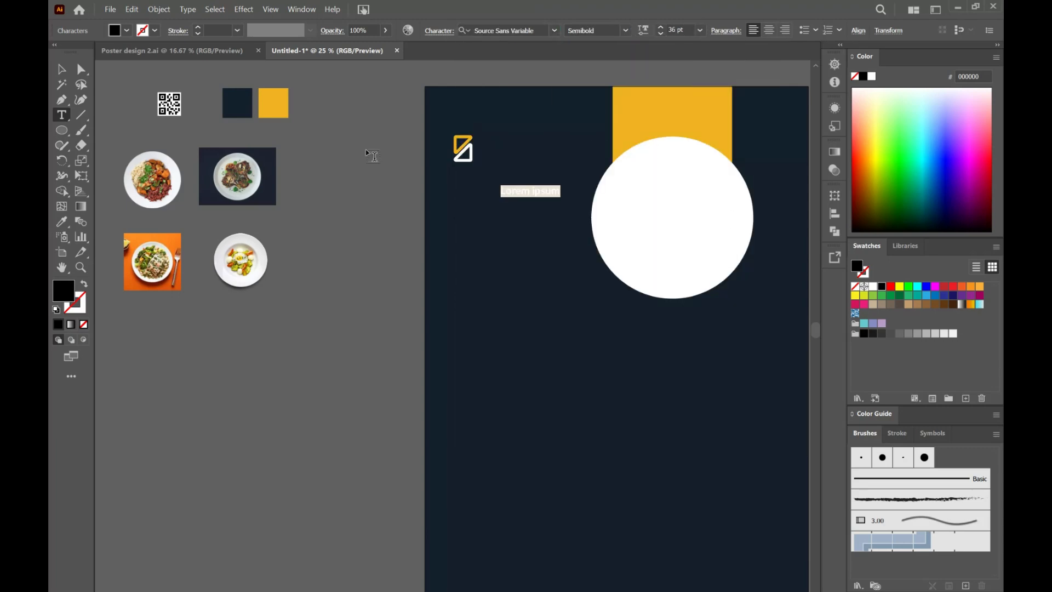
# Step: Colour the placeholder text white and replace it with "Your"
pyautogui.press('Escape')
pyautogui.click(874, 79)
pyautogui.doubleClick(549, 192)
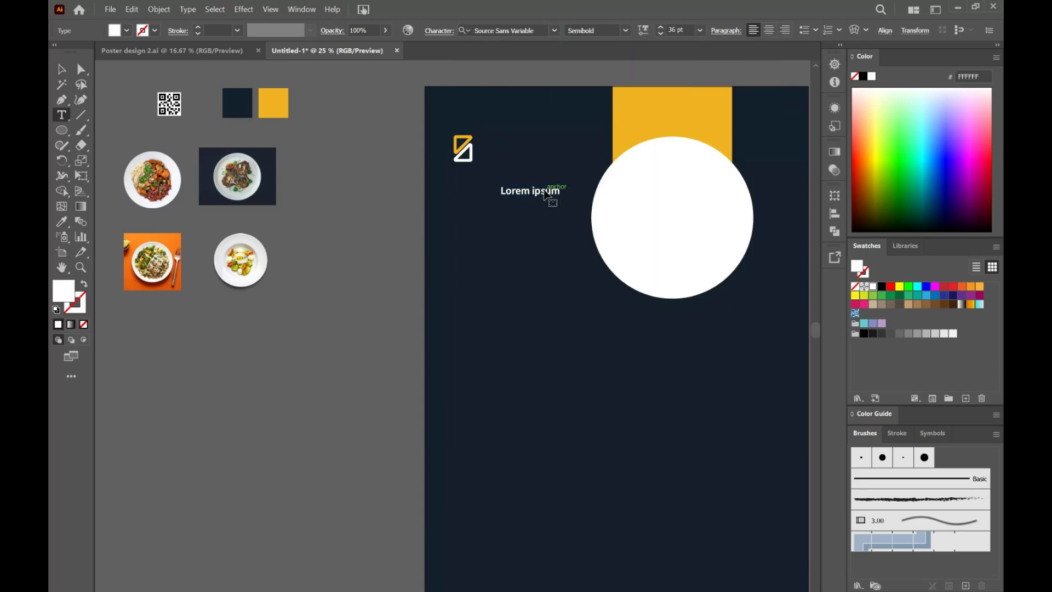
pyautogui.hotkey('ctrl', 'a')
pyautogui.write('Yo')
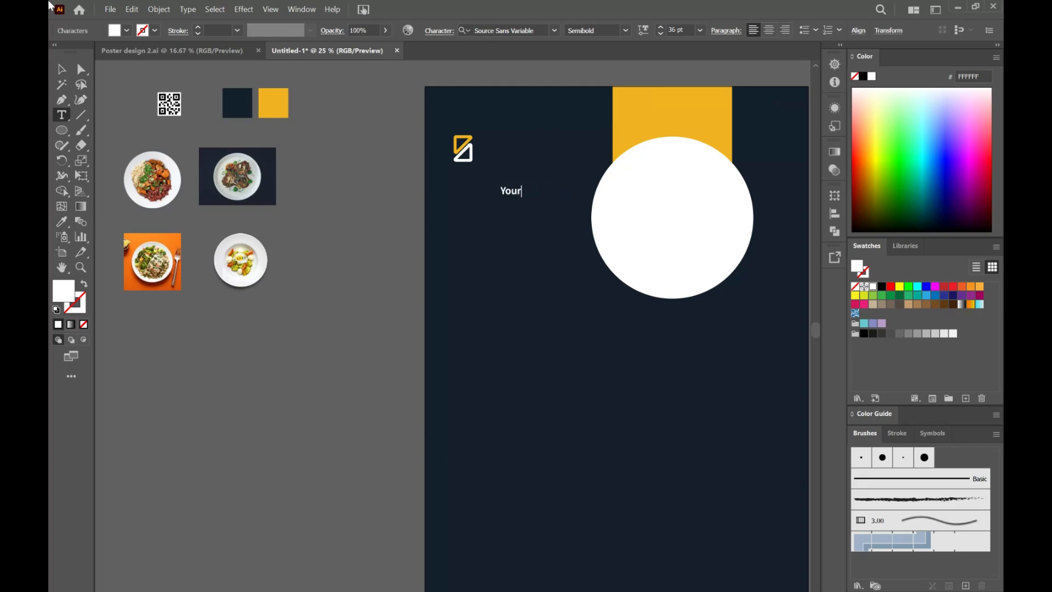
pyautogui.press('Escape')
# Step: Place the word "Your" beside the upper part of the logo and set its font style to Regular
pyautogui.moveTo(522, 191); pyautogui.dragTo(490, 143)
pyautogui.click(624, 31)
pyautogui.click(616, 72)
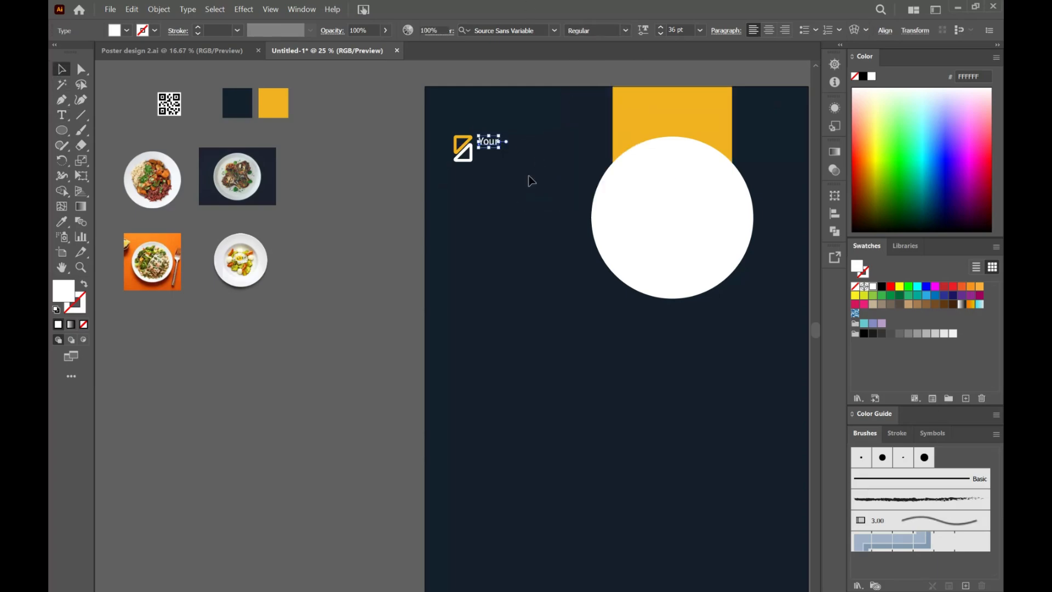
pyautogui.click(526, 207)
# Step: Duplicate the word "Your" directly beneath itself and change the copy to "Company"
pyautogui.scroll(1, 524, 215)
pyautogui.scroll(2, 525, 219)
pyautogui.hscroll(4, 524, 217)
pyautogui.moveTo(411, 135); pyautogui.dragTo(415, 160)
pyautogui.doubleClick(414, 154)
pyautogui.write('Company')
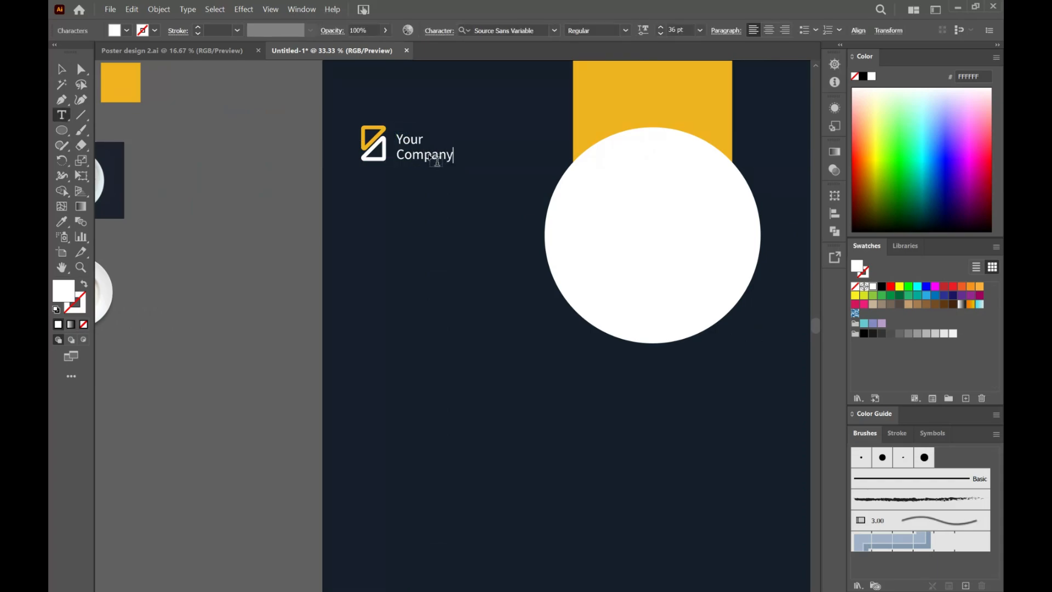
pyautogui.press('Escape')
pyautogui.click(458, 266)
# Step: Duplicate the word "Company" into the space below the logo and change the copy to "DELICIOUS"
pyautogui.moveTo(434, 160); pyautogui.dragTo(383, 242)
pyautogui.doubleClick(386, 233)
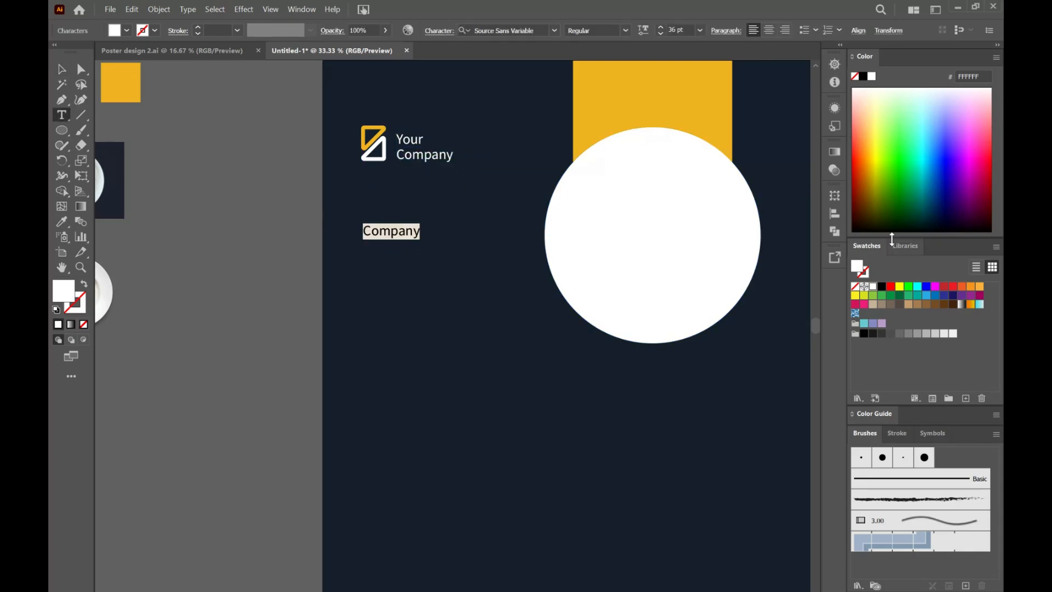
pyautogui.write('DELICIOUS')
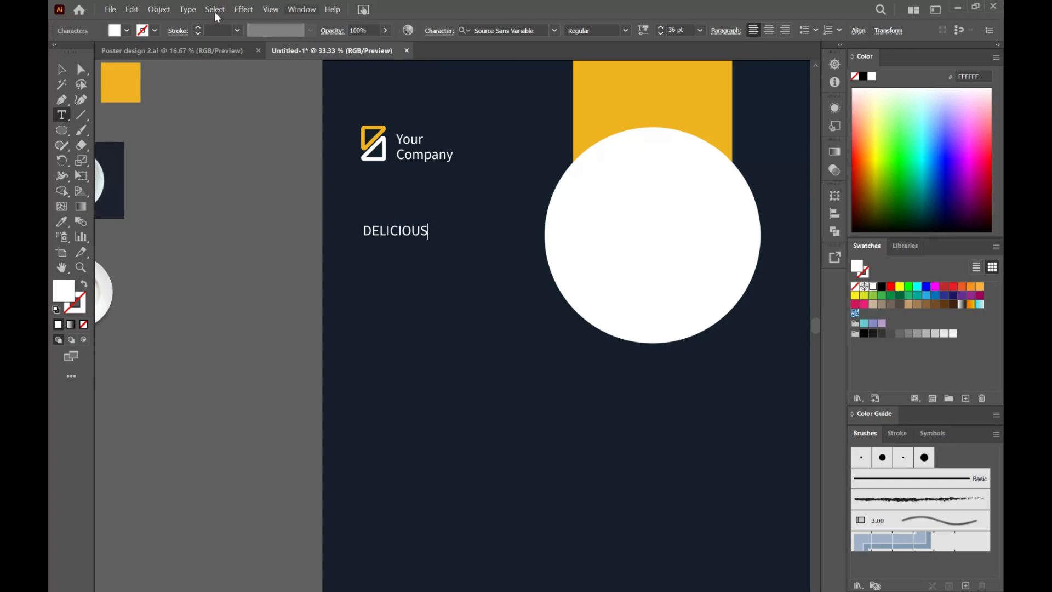
pyautogui.press('Escape')
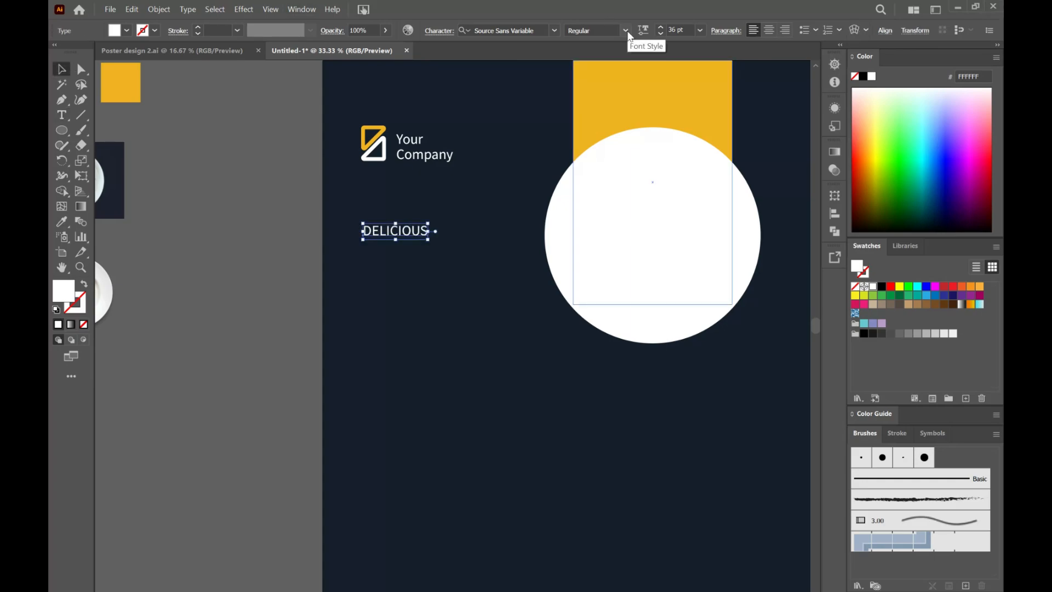
# Step: Set the "DELICIOUS" text to Semibold at 76 pt
pyautogui.click(625, 30)
pyautogui.click(591, 84)
pyautogui.click(675, 29)
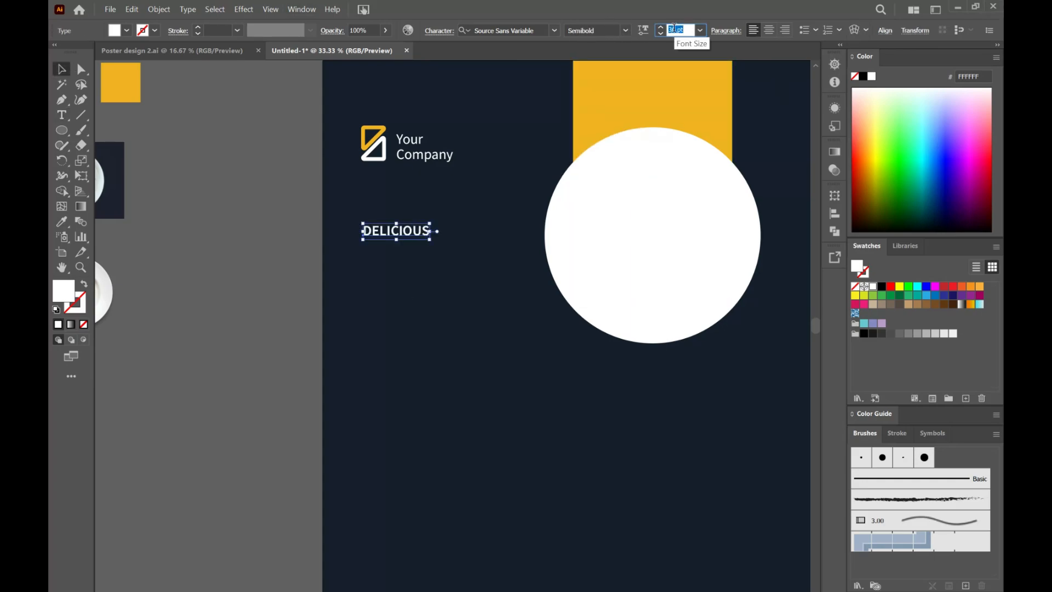
pyautogui.write('76')
pyautogui.press('Return')
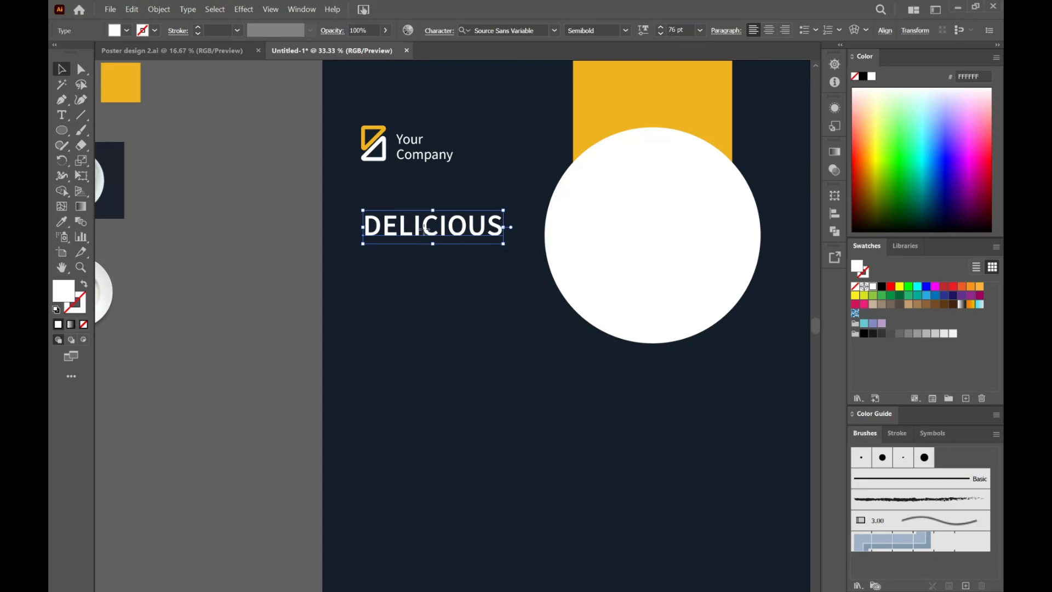
# Step: Duplicate the "DELICIOUS" heading directly below itself and change the copy to "FOOD MENU"
pyautogui.moveTo(426, 236); pyautogui.dragTo(420, 261)
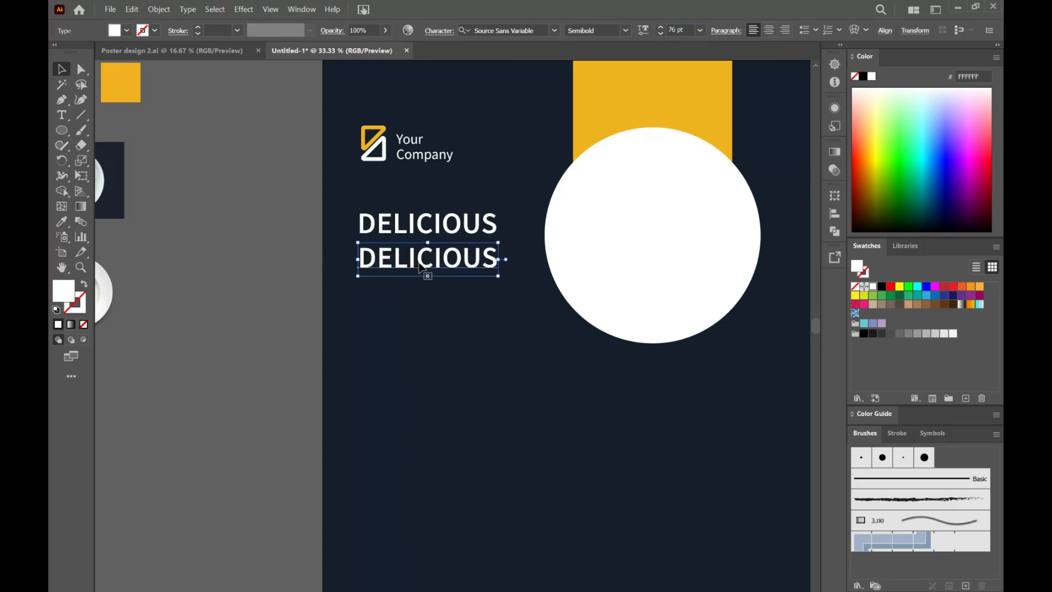
pyautogui.doubleClick(420, 261)
pyautogui.write('FOOD MENU')
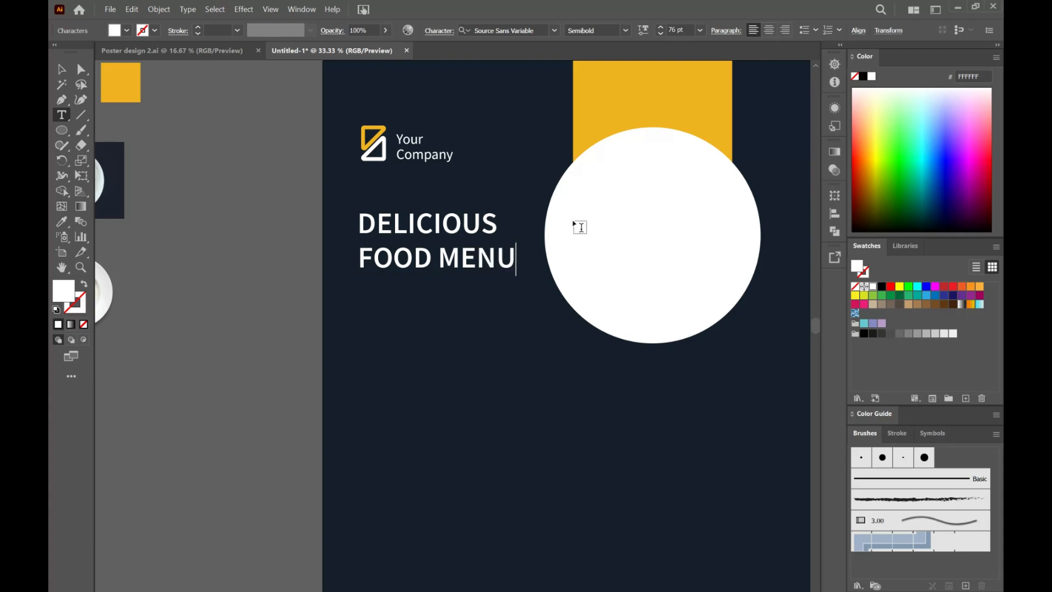
pyautogui.click(62, 70)
pyautogui.click(442, 364)
# Step: Set the character formatting for new text to Regular at 21 pt
pyautogui.scroll(-2, 457, 352)
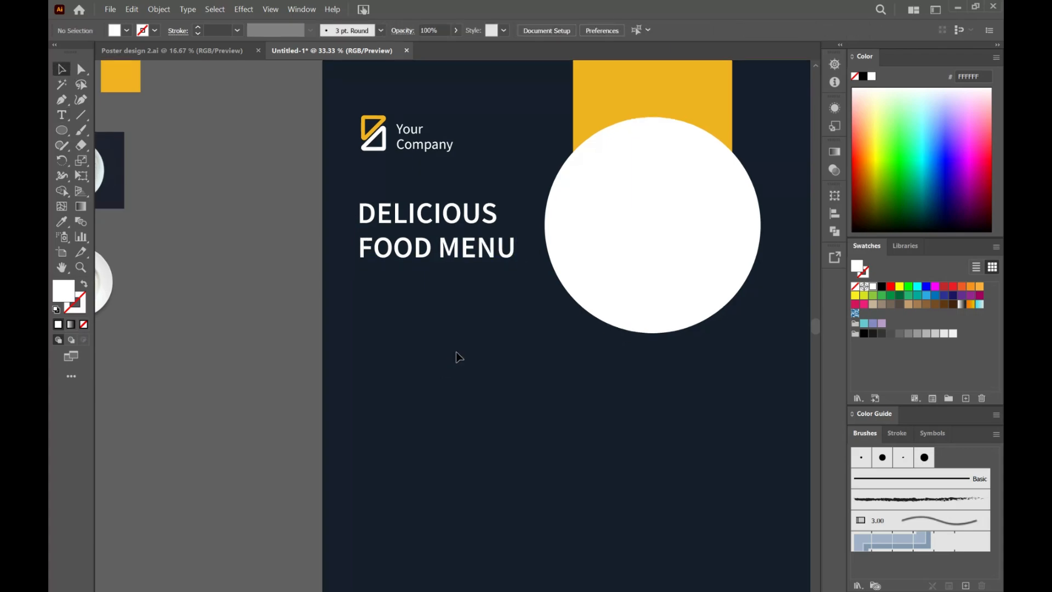
pyautogui.scroll(-1, 457, 352)
pyautogui.scroll(-2, 457, 352)
pyautogui.click(61, 114)
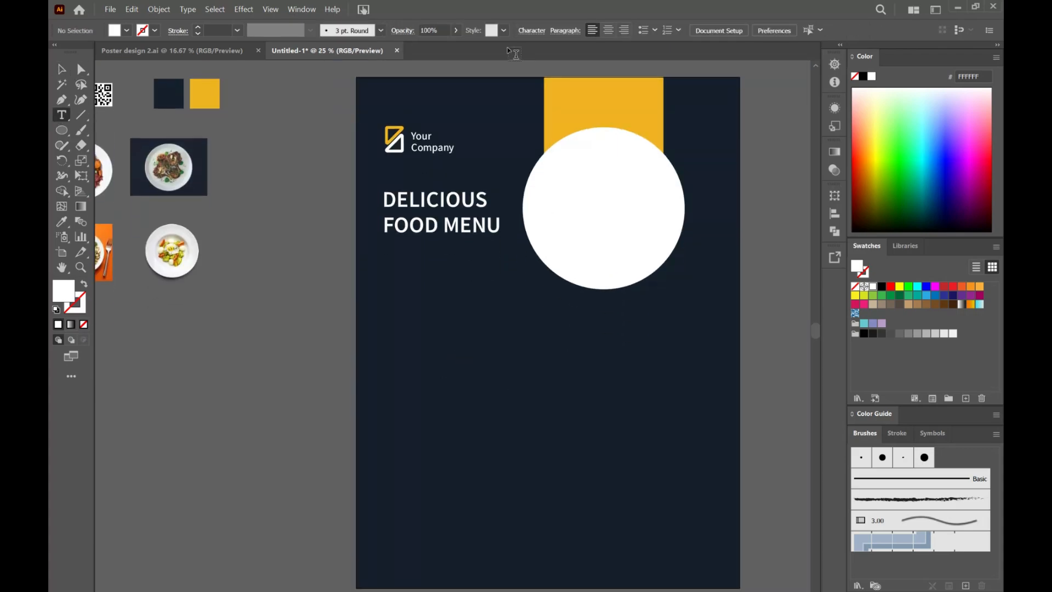
pyautogui.click(531, 31)
pyautogui.click(461, 91)
pyautogui.click(487, 236)
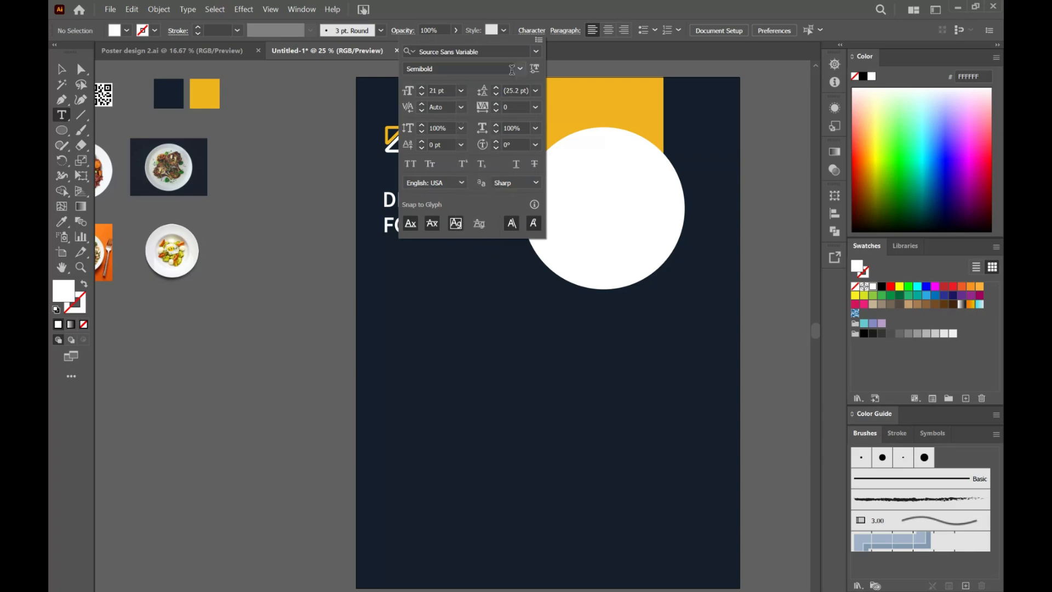
pyautogui.click(520, 69)
pyautogui.click(465, 107)
pyautogui.click(535, 52)
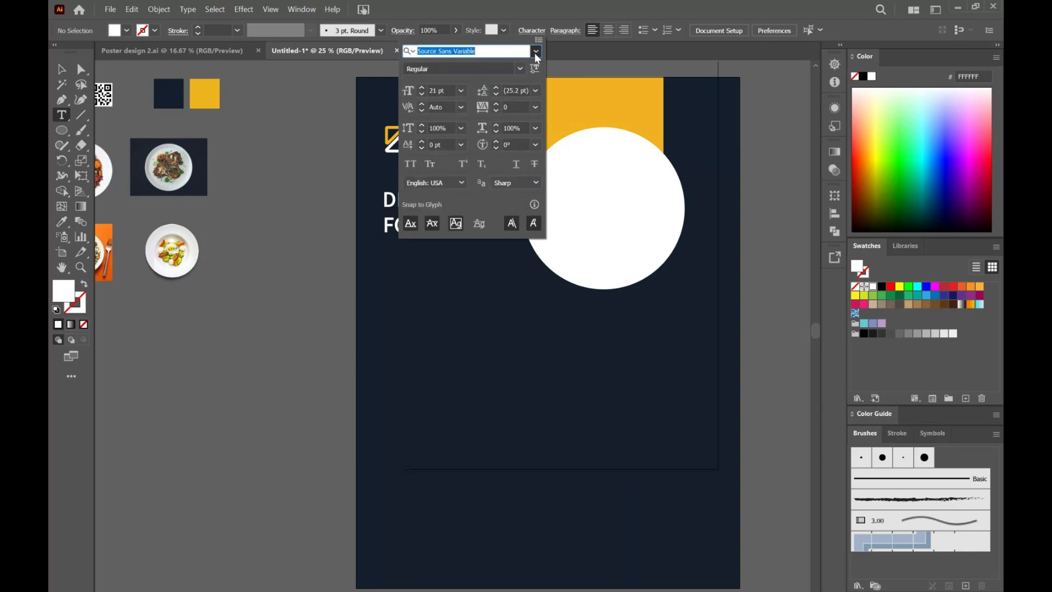
pyautogui.click(531, 33)
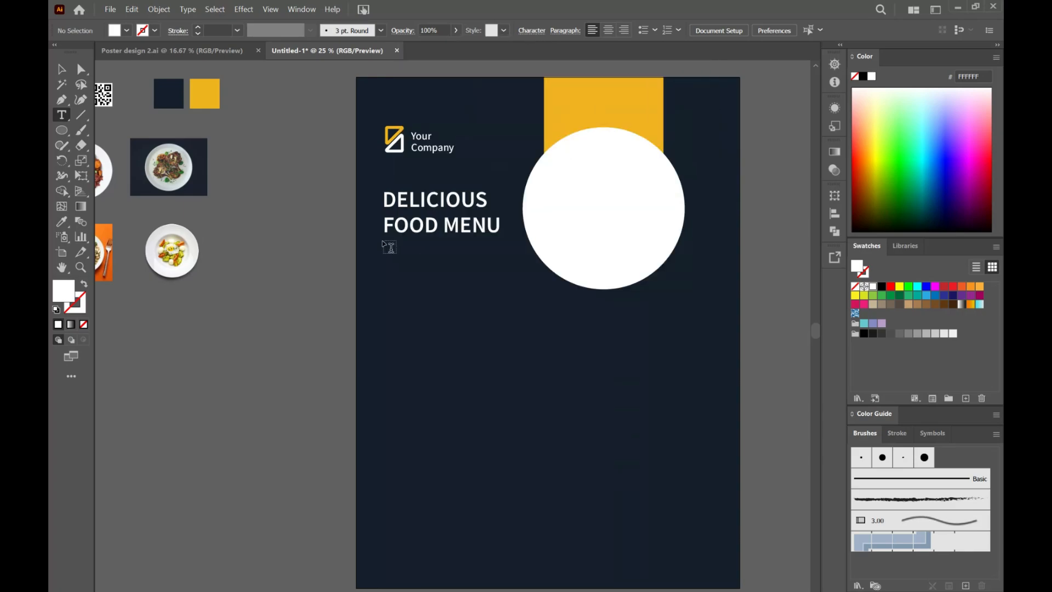
# Step: Add a white placeholder paragraph in a text box under the "FOOD MENU" heading and widen the box slightly
pyautogui.moveTo(392, 251); pyautogui.dragTo(509, 276)
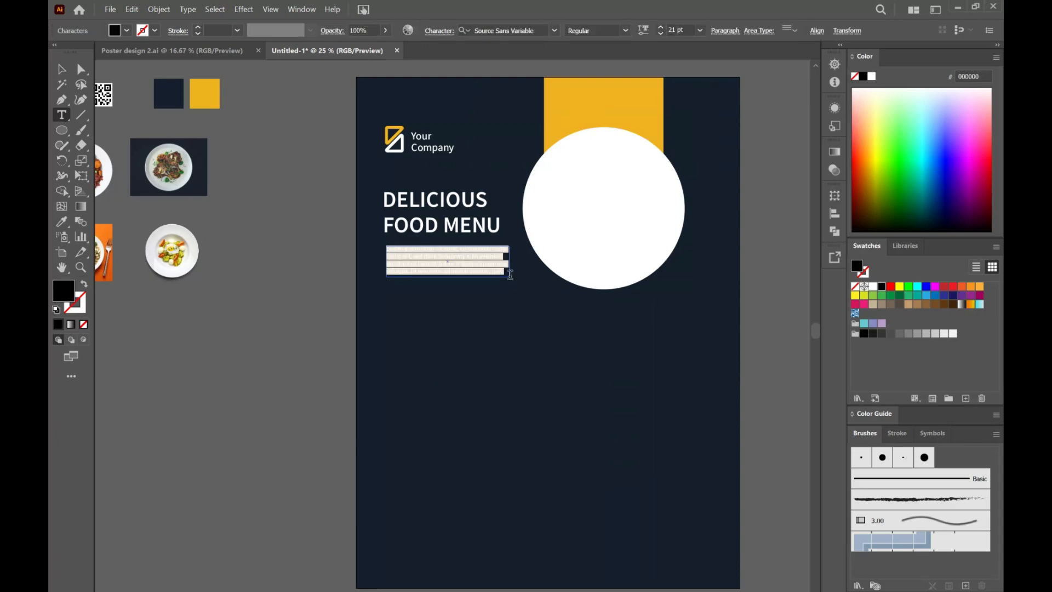
pyautogui.press('Escape')
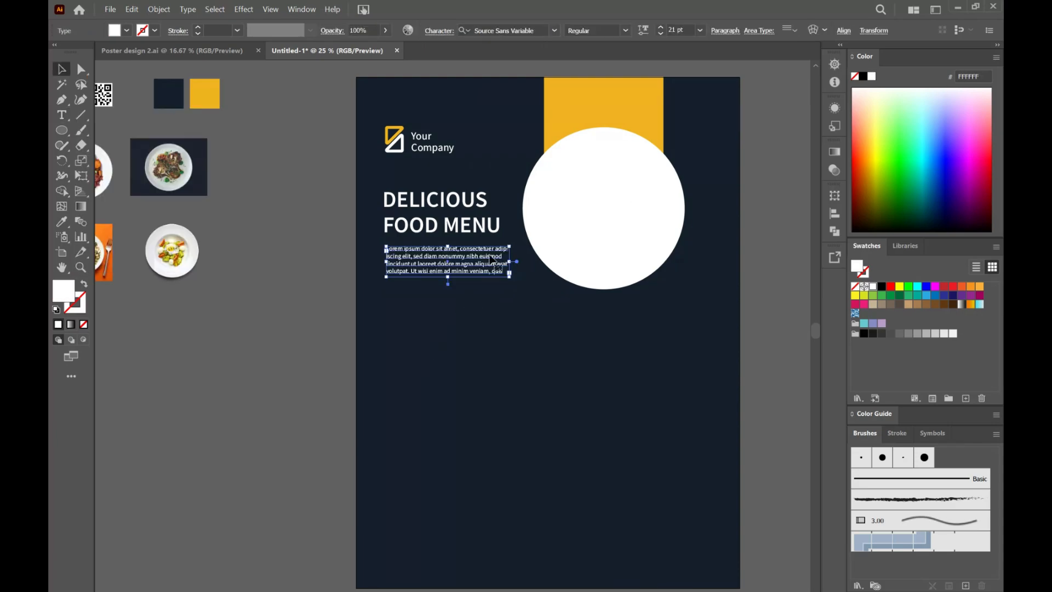
pyautogui.scroll(2, 493, 270)
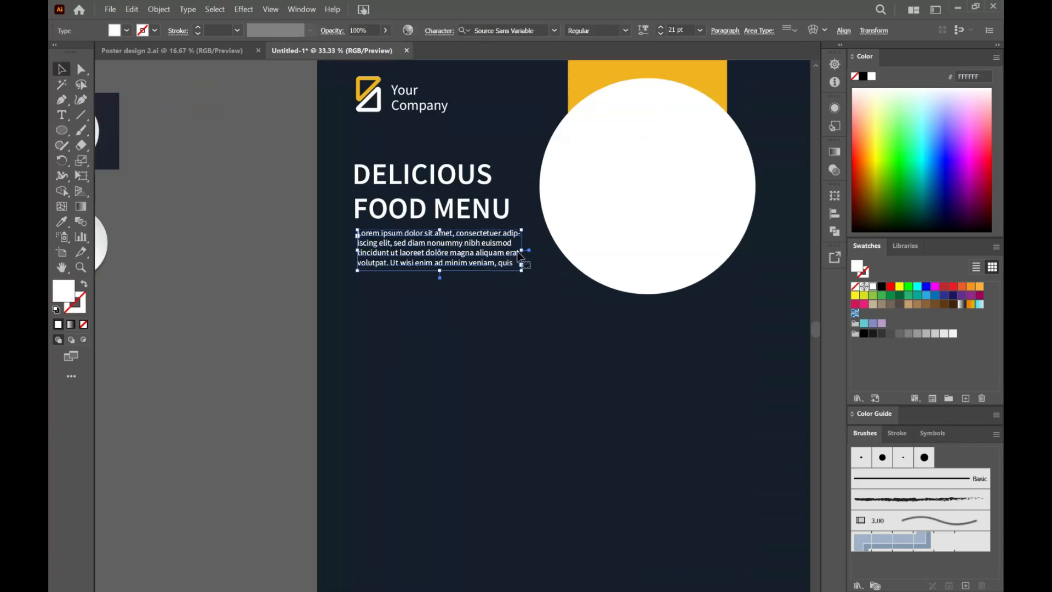
pyautogui.moveTo(520, 252); pyautogui.dragTo(532, 253)
pyautogui.click(459, 304)
# Step: Draw a white rectangle 5.8 in wide, round its ends fully and place it below the placeholder paragraph
pyautogui.scroll(-1, 481, 405)
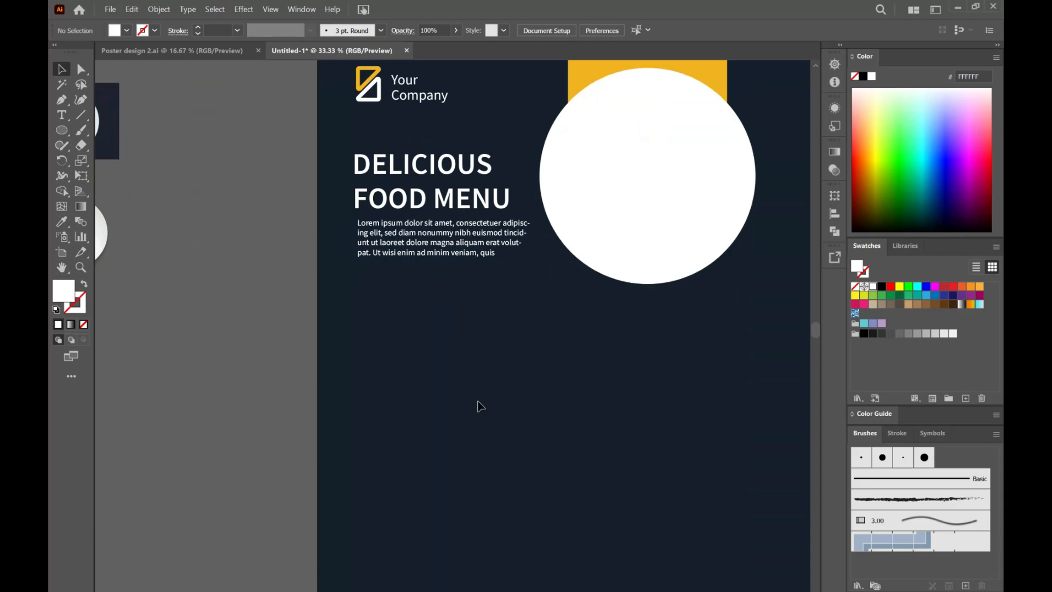
pyautogui.moveTo(65, 131); pyautogui.dragTo(91, 132)
pyautogui.click(431, 360)
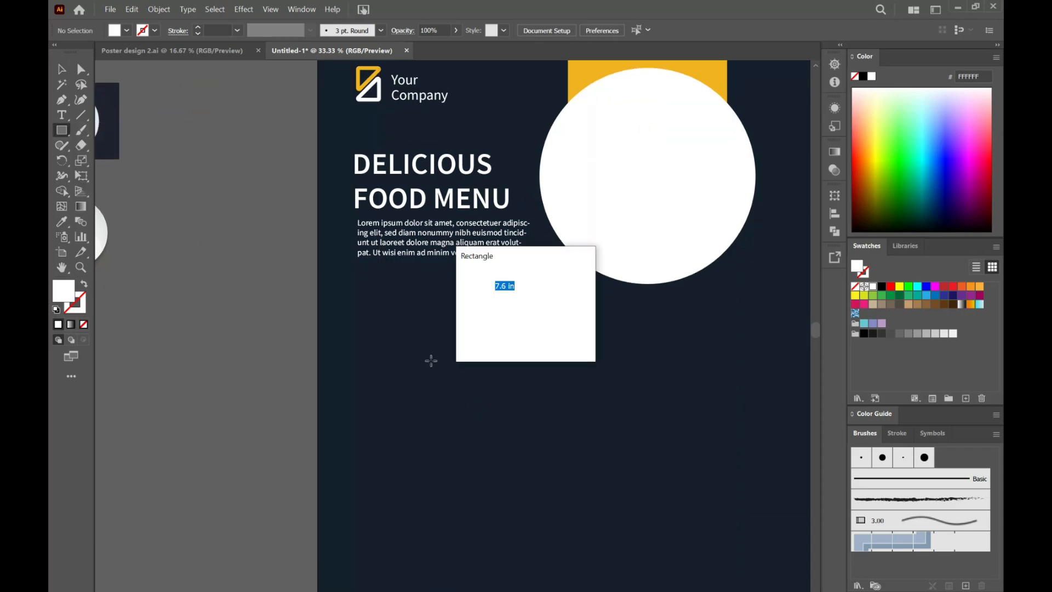
pyautogui.write('5')
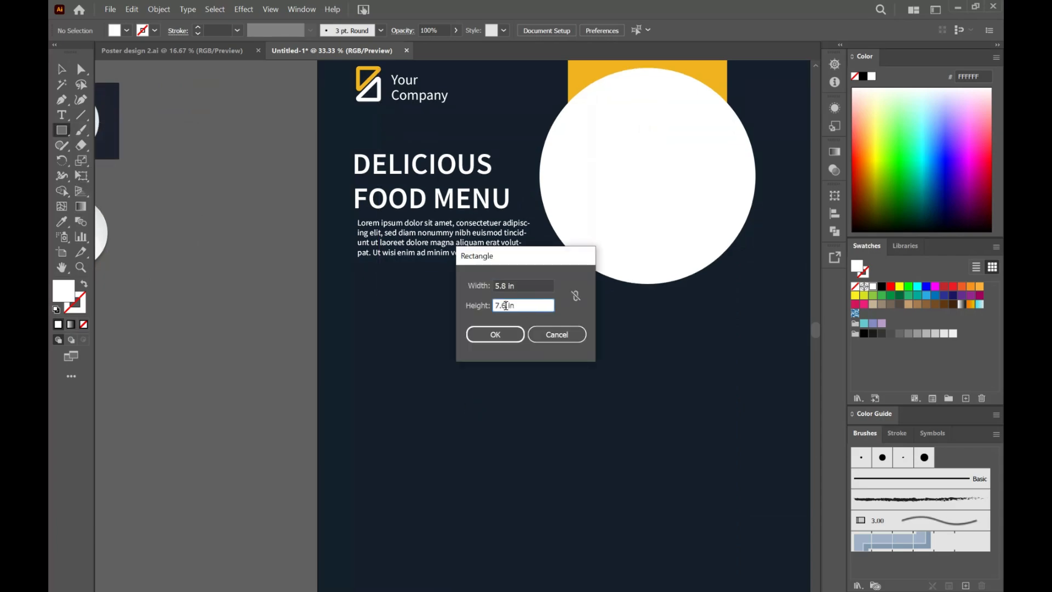
pyautogui.click(501, 341)
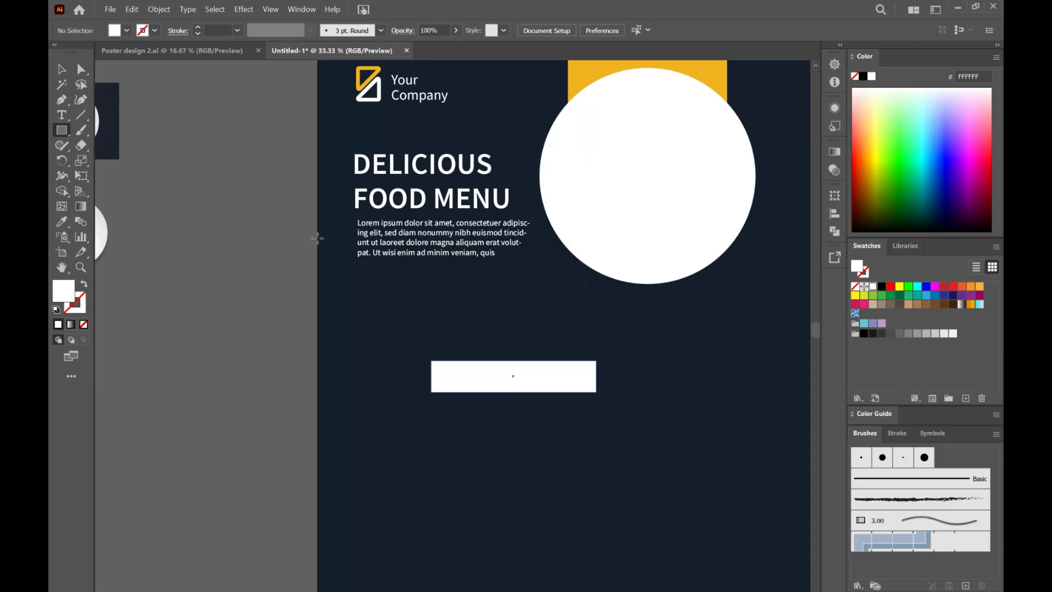
pyautogui.click(61, 70)
pyautogui.moveTo(545, 383); pyautogui.dragTo(301, 313)
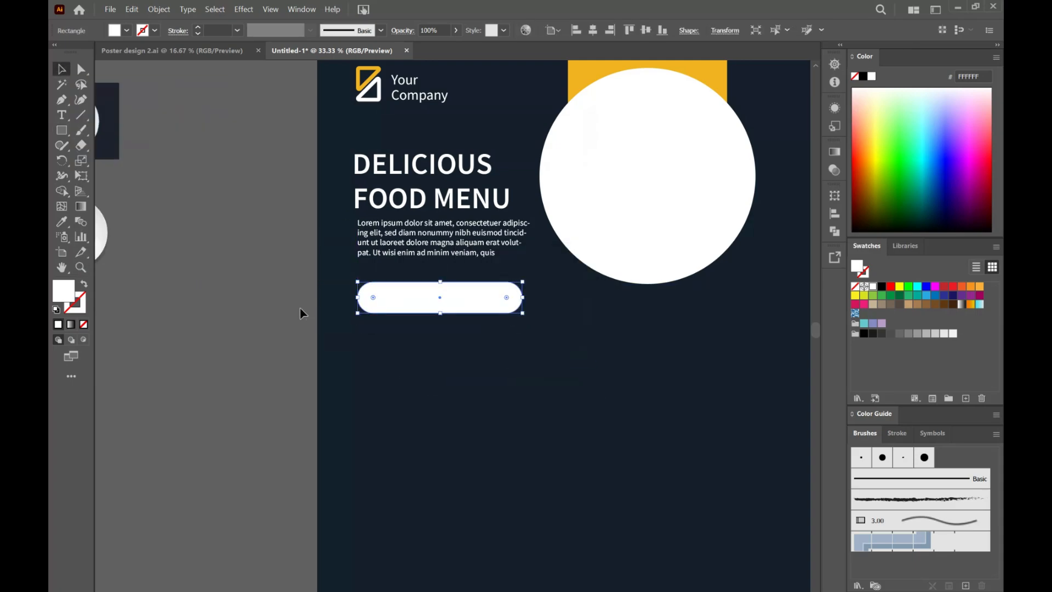
# Step: Fill the rounded bar with the yellow of the rectangle behind the large white circle
pyautogui.press('i')
pyautogui.click(584, 80)
pyautogui.press('v')
pyautogui.click(429, 369)
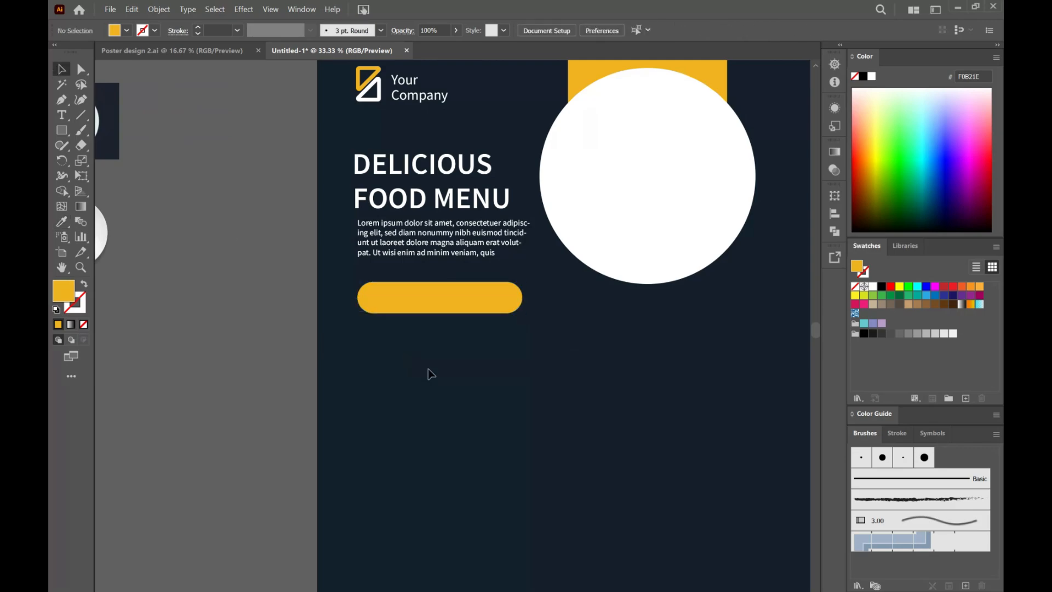
# Step: Move the "DELICIOUS" heading onto the yellow rounded bar and bring it to the front
pyautogui.click(470, 307)
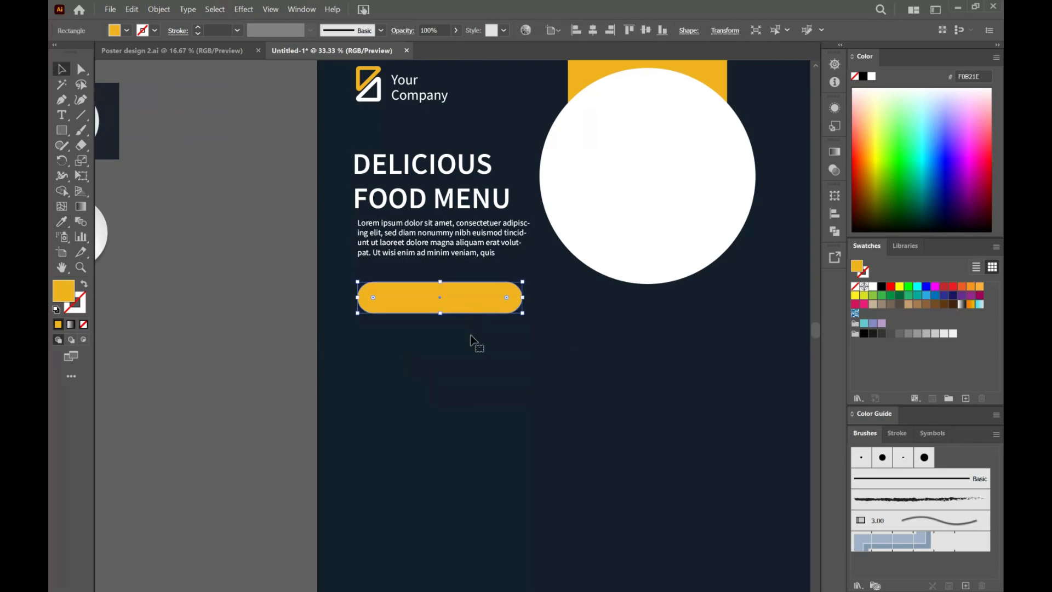
pyautogui.click(438, 164)
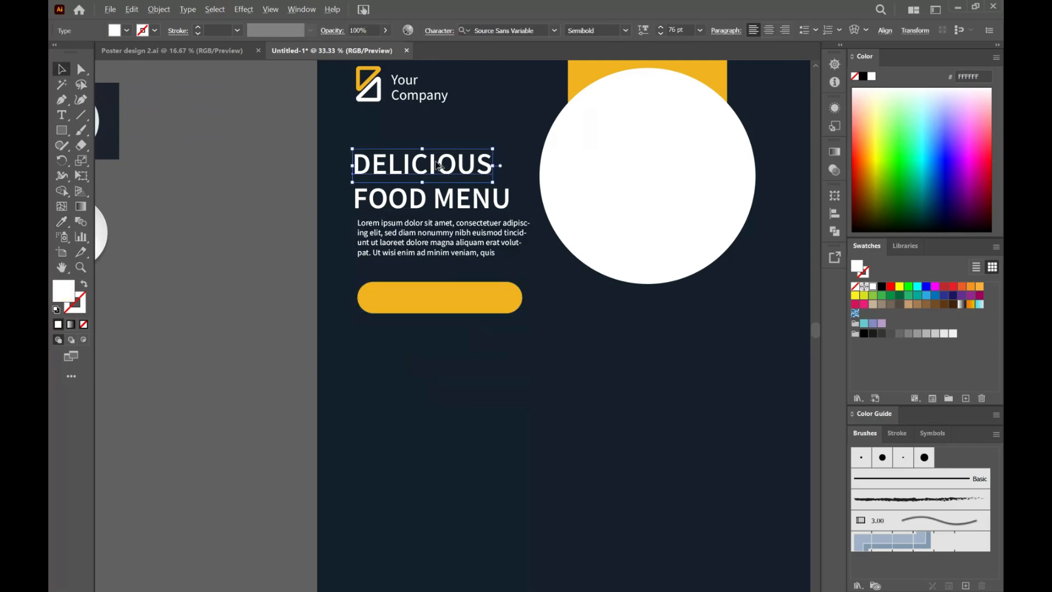
pyautogui.moveTo(437, 165); pyautogui.dragTo(438, 305)
pyautogui.rightClick(470, 324)
pyautogui.moveTo(646, 554)
pyautogui.click(685, 552)
# Step: Set the text on the yellow bar to Bold at 37 pt
pyautogui.doubleClick(437, 304)
pyautogui.hotkey('ctrl', 'a')
pyautogui.click(701, 31)
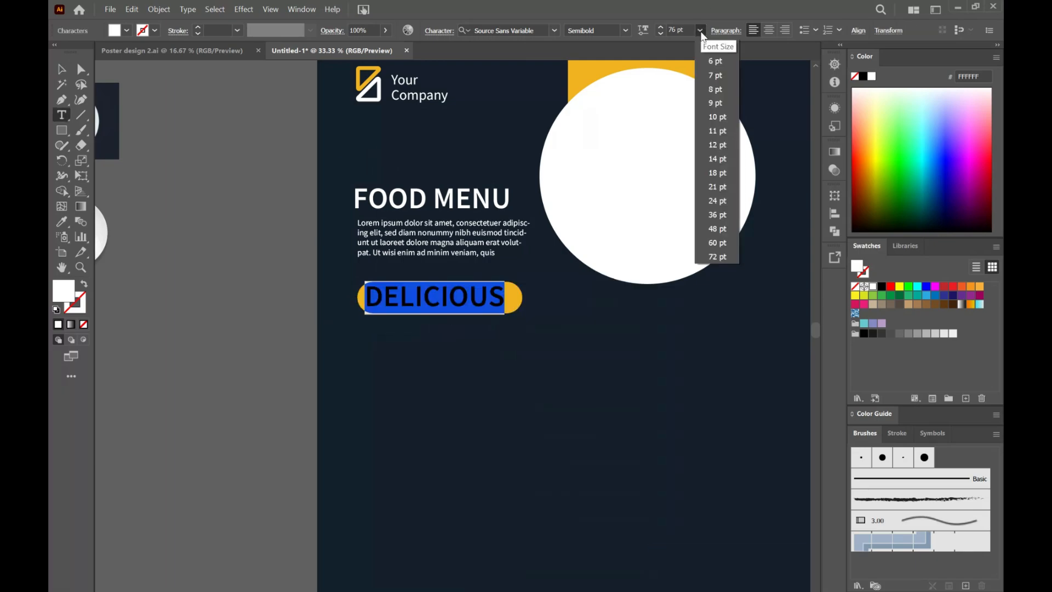
pyautogui.click(681, 30)
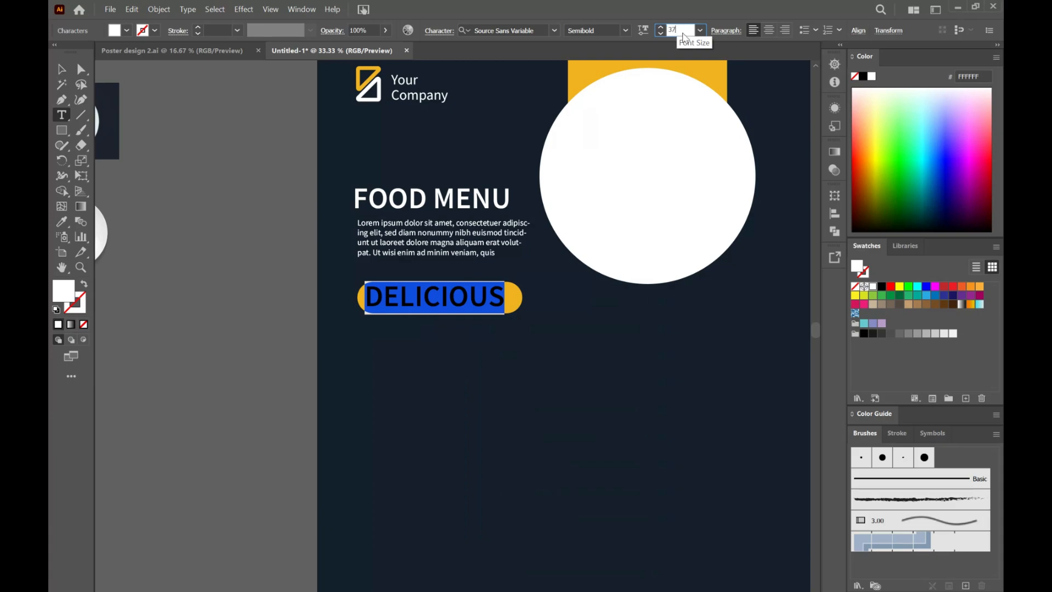
pyautogui.press('Return')
pyautogui.click(625, 30)
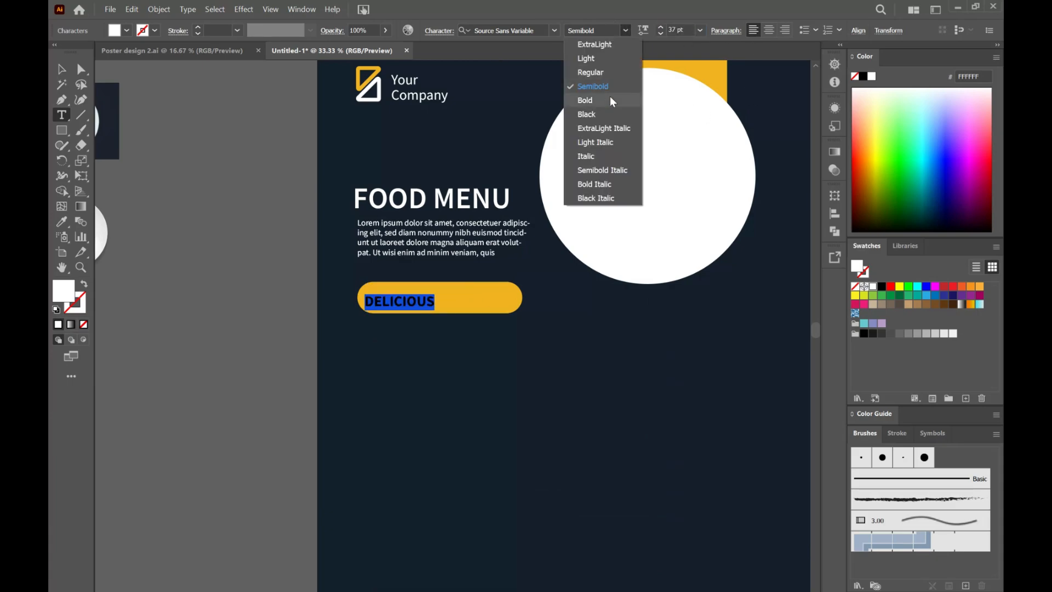
pyautogui.click(610, 96)
# Step: Change the bar's text to "DISCOUNT 50% OFF", center it on the yellow bar and color it dark navy
pyautogui.write('D')
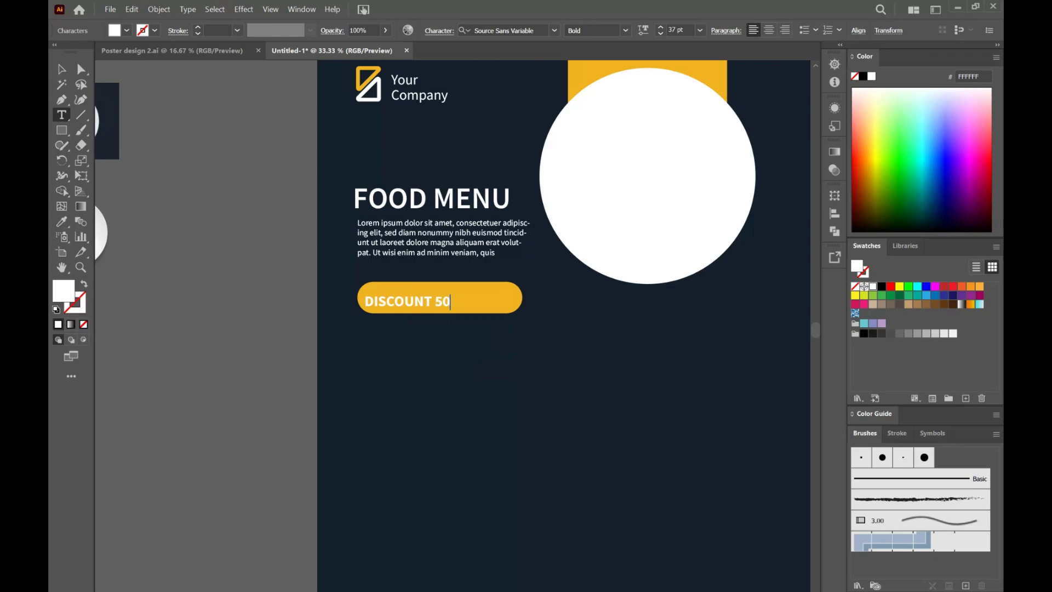
pyautogui.press('Escape')
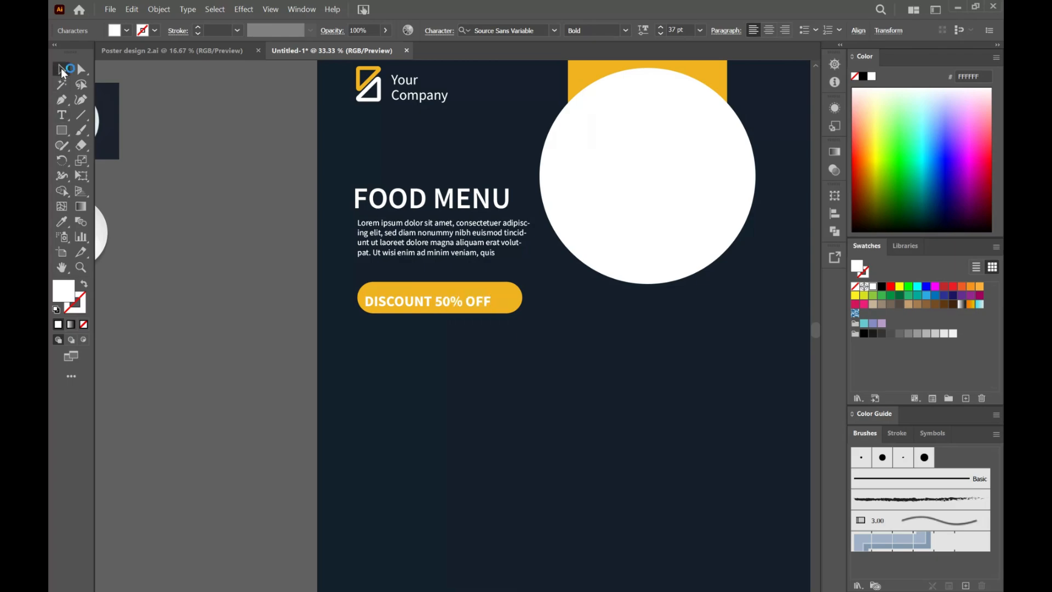
pyautogui.moveTo(429, 305); pyautogui.dragTo(440, 302)
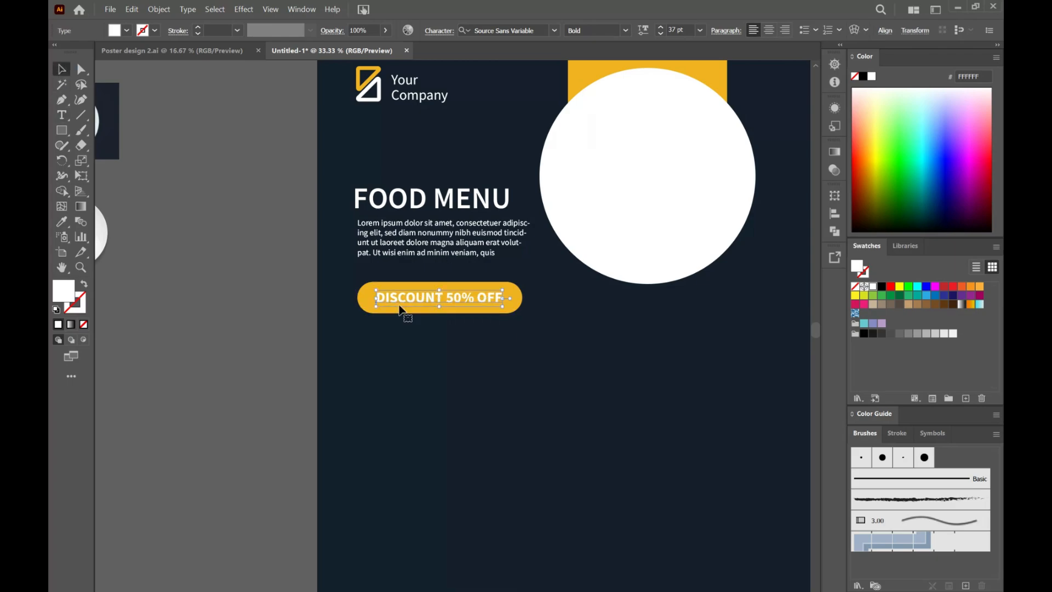
pyautogui.click(428, 380)
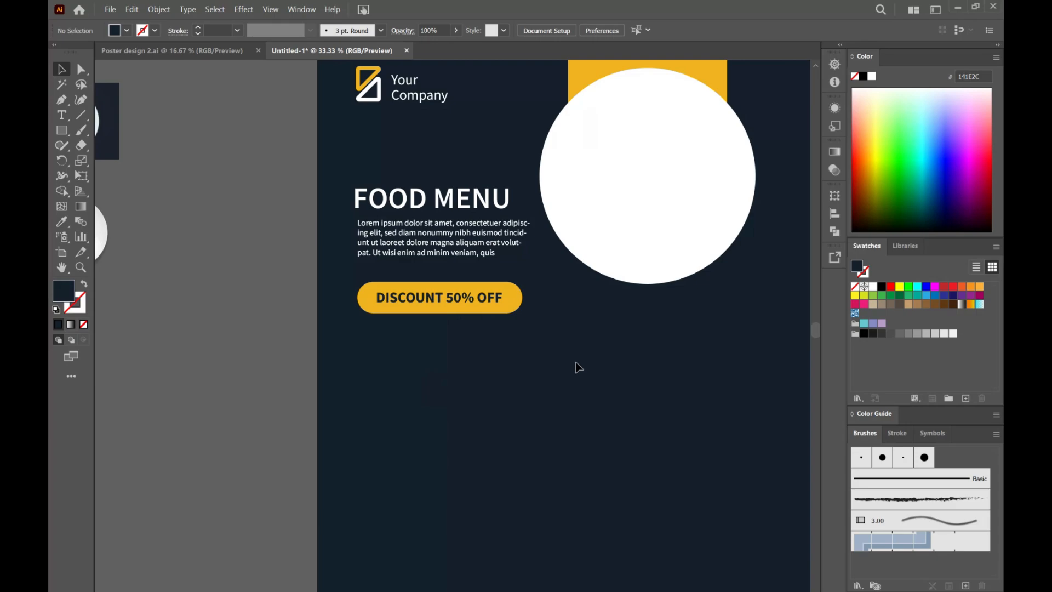
# Step: Duplicate the "FOOD MENU" heading directly above itself and change the copy to "DELICIOUS"
pyautogui.scroll(-1, 584, 446)
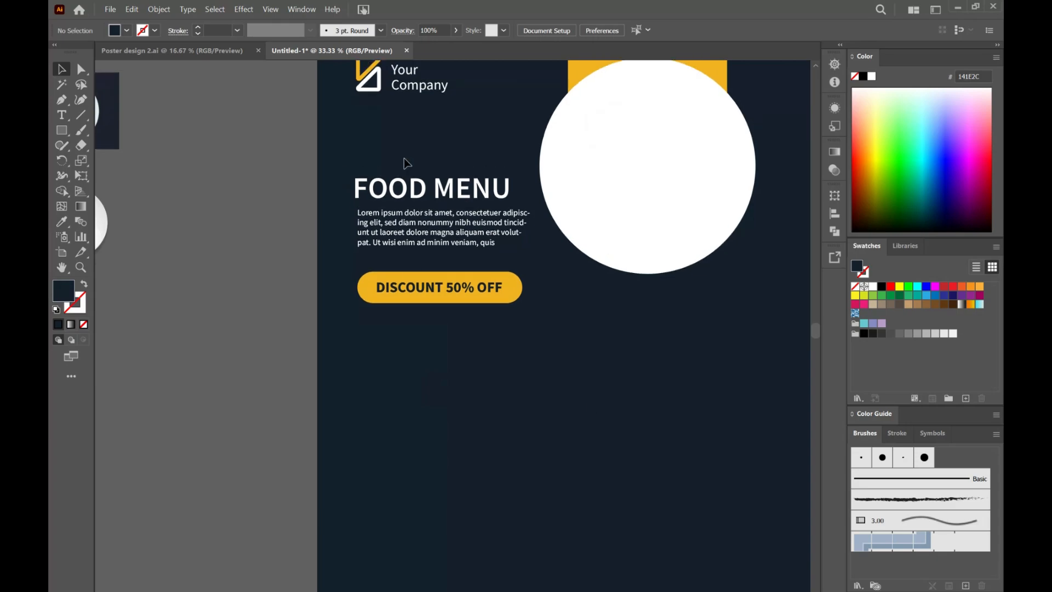
pyautogui.click(438, 294)
pyautogui.click(422, 195)
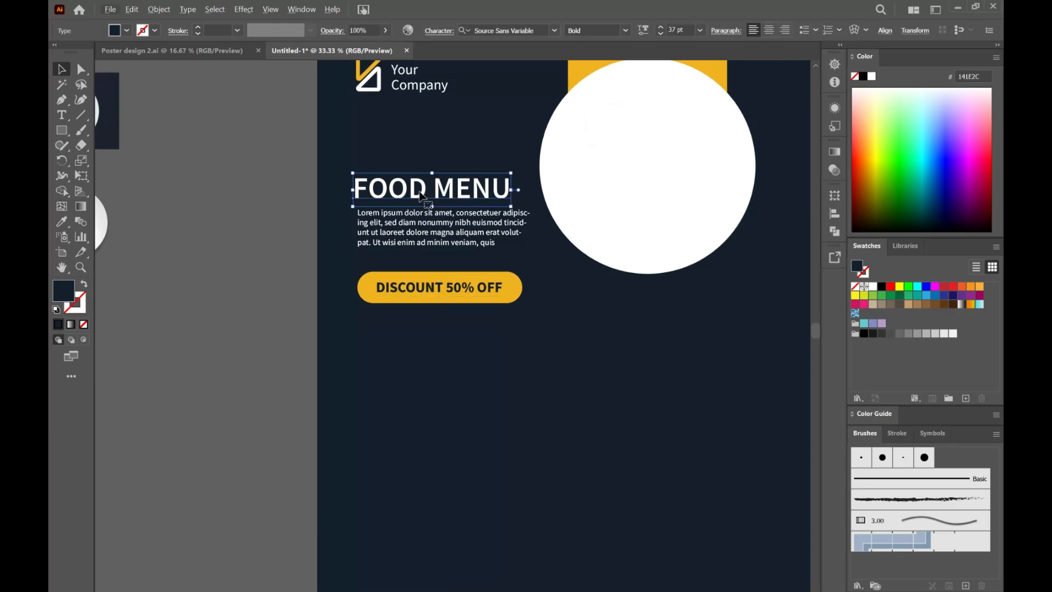
pyautogui.moveTo(421, 195); pyautogui.dragTo(423, 159)
pyautogui.tripleClick(425, 156)
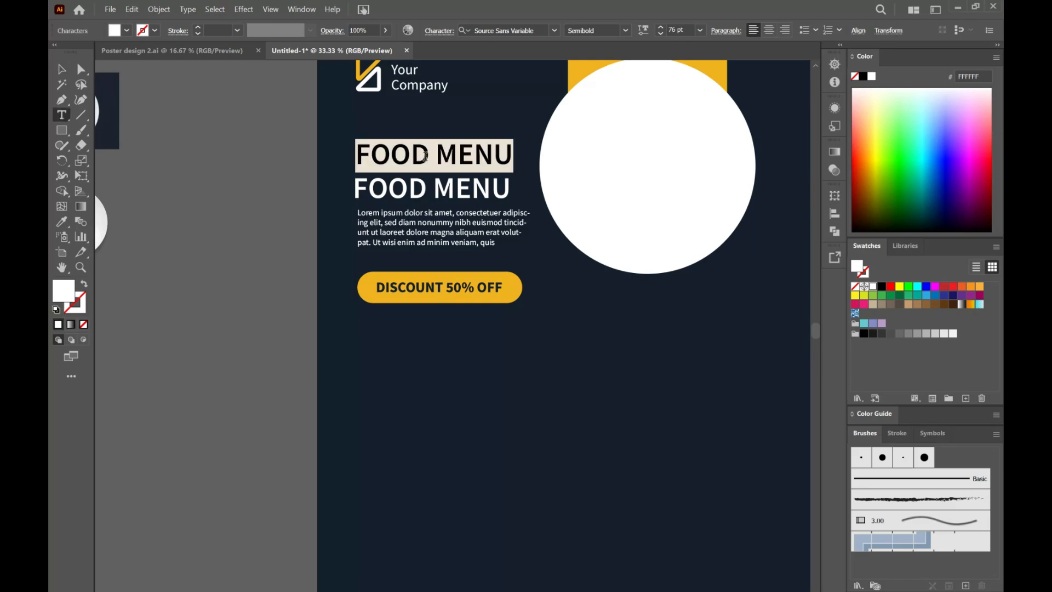
pyautogui.write('DELICIOUS')
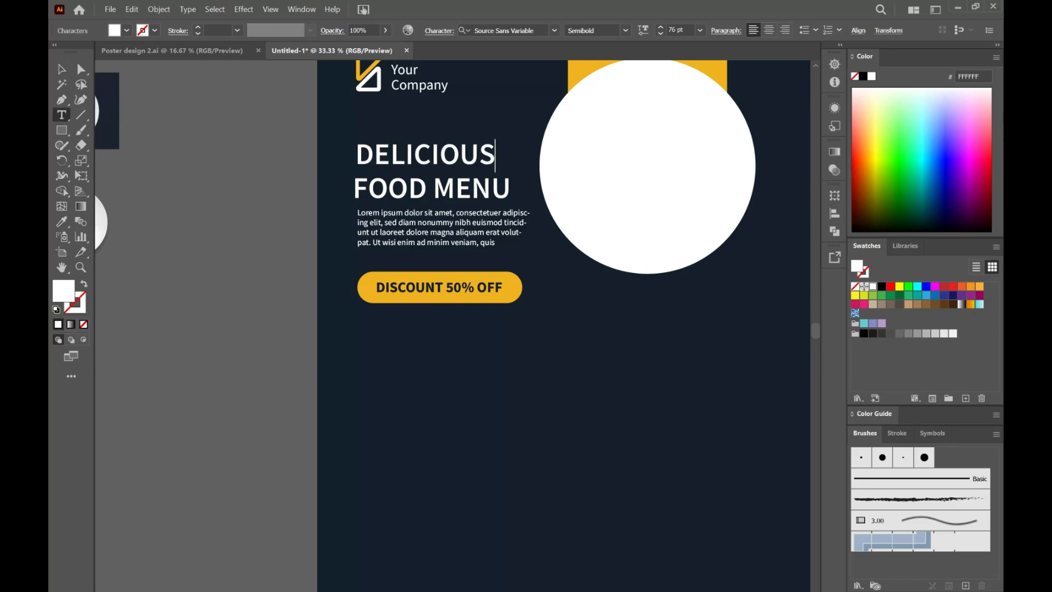
pyautogui.click(60, 70)
# Step: Shift the two headings, the paragraph and the discount bar together slightly upward
pyautogui.click(477, 408)
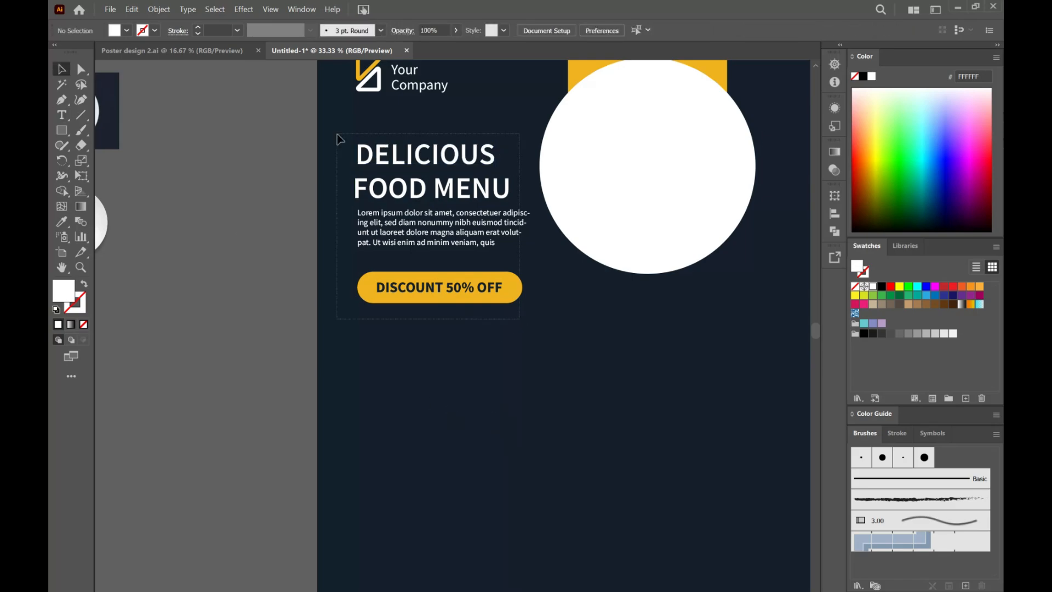
pyautogui.moveTo(381, 156); pyautogui.dragTo(382, 145)
pyautogui.click(541, 400)
# Step: Draw a white 4 × 6.5 in rectangle, place it below the discount bar and round its corners fully
pyautogui.scroll(-2, 541, 400)
pyautogui.hscroll(3, 568, 396)
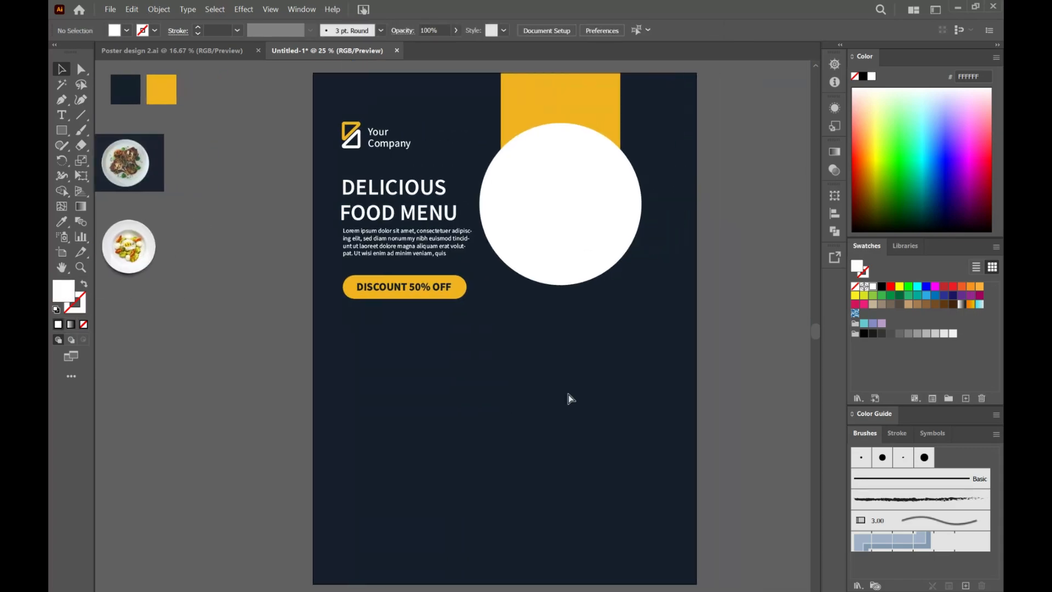
pyautogui.hscroll(1, 567, 394)
pyautogui.click(492, 418)
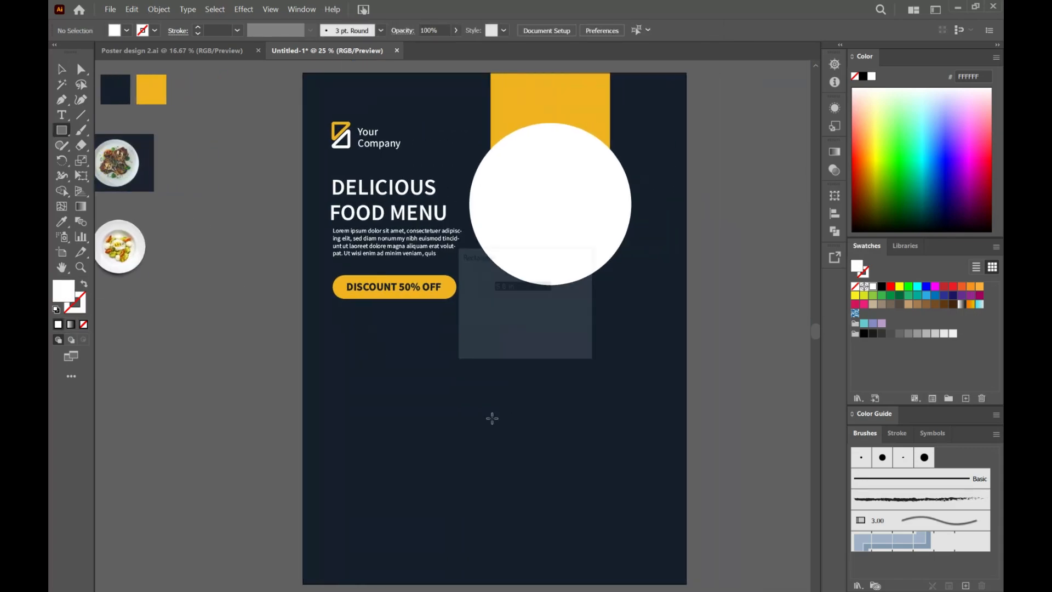
pyautogui.write('4')
pyautogui.press('Tab')
pyautogui.write('6.5')
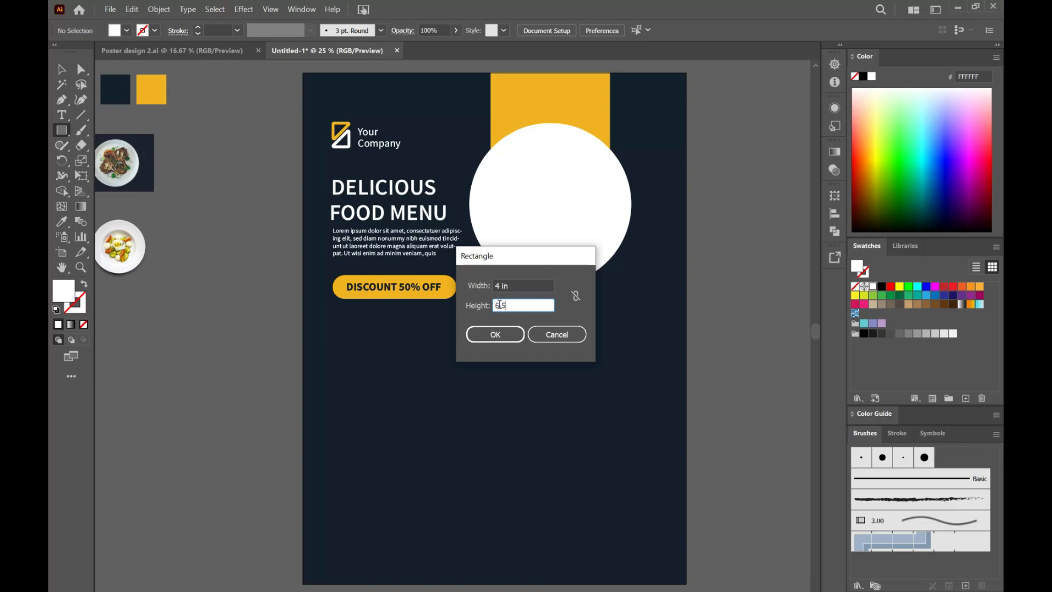
pyautogui.press('Return')
pyautogui.press('v')
pyautogui.moveTo(518, 514); pyautogui.dragTo(376, 413)
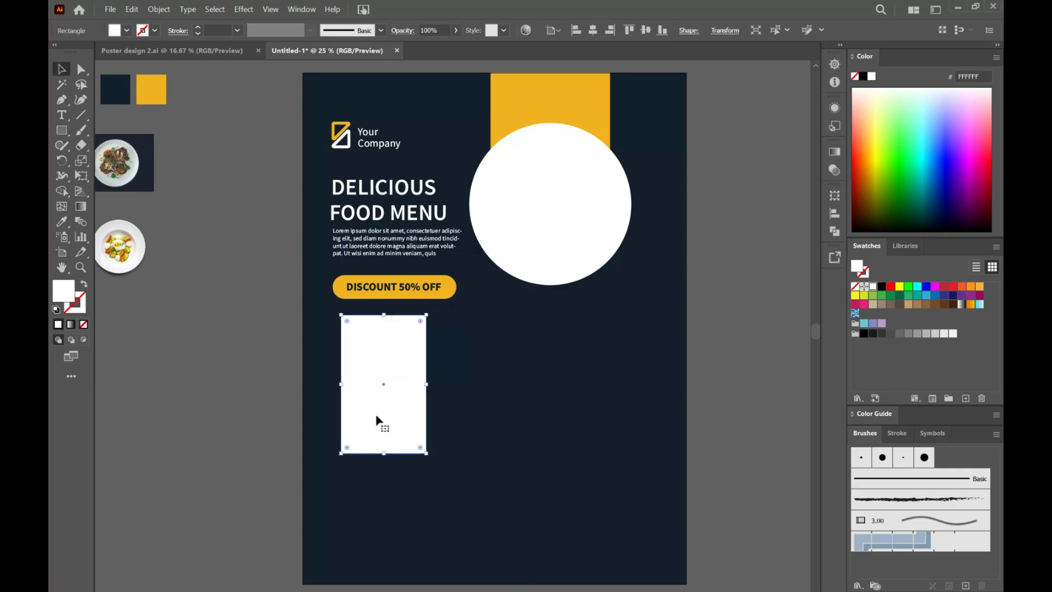
pyautogui.moveTo(347, 321); pyautogui.dragTo(393, 395)
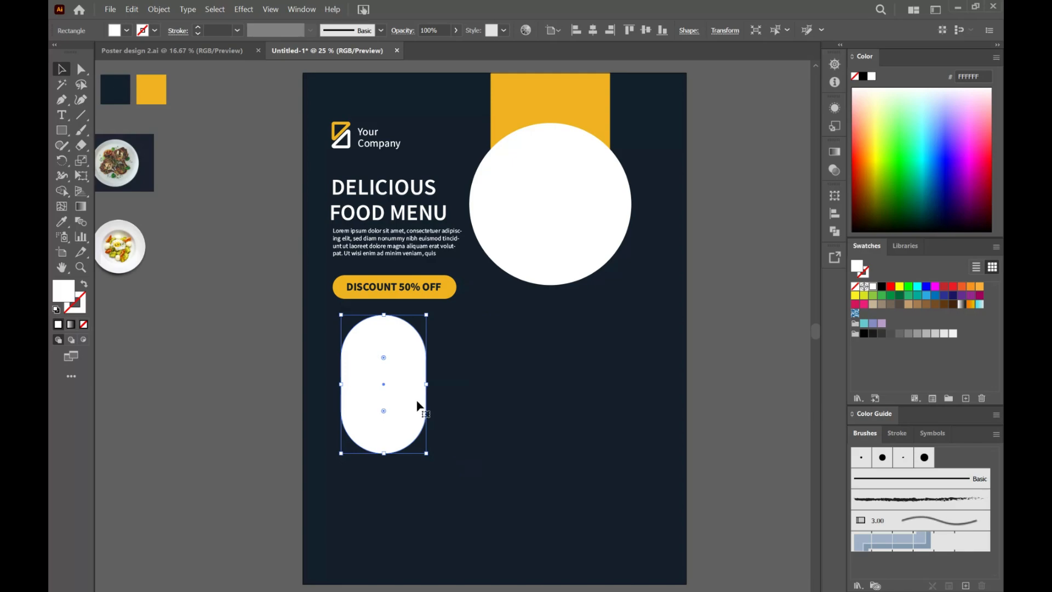
# Step: Move the logo, company name, headings, paragraph and discount bar together slightly upward
pyautogui.moveTo(466, 298); pyautogui.dragTo(332, 113)
pyautogui.moveTo(368, 152); pyautogui.dragTo(370, 132)
pyautogui.click(392, 385)
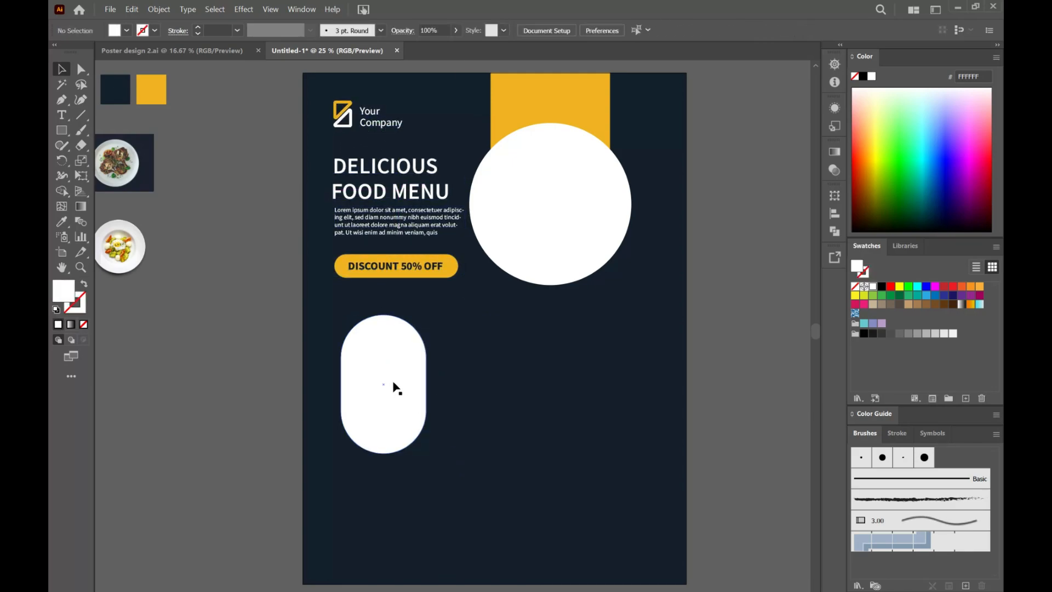
# Step: Copy the white capsule twice into an evenly spaced row of three and fill all three with the palette yellow
pyautogui.moveTo(394, 382); pyautogui.dragTo(508, 387)
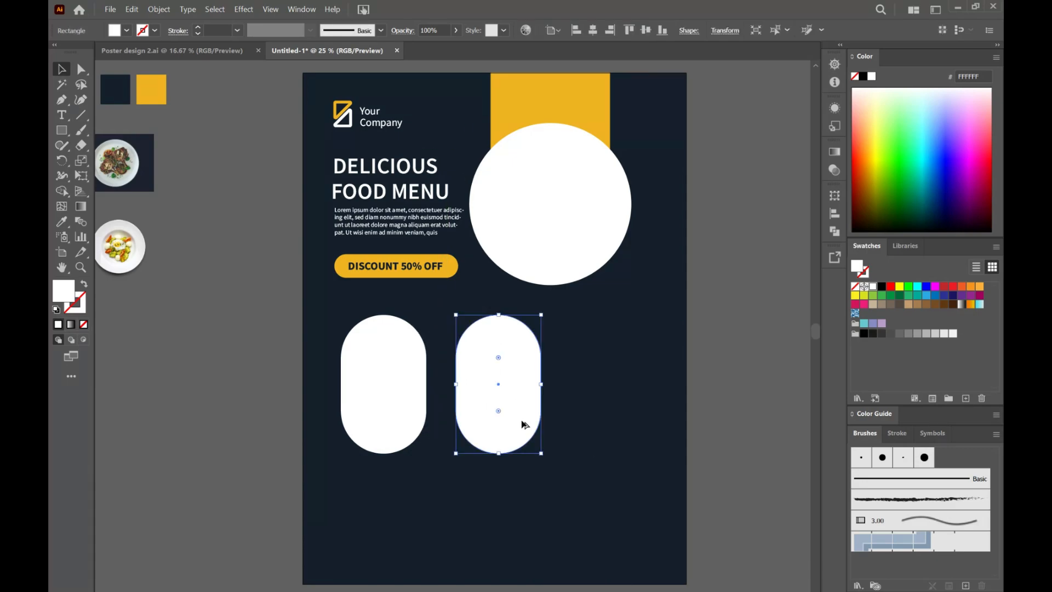
pyautogui.moveTo(524, 425); pyautogui.dragTo(634, 422)
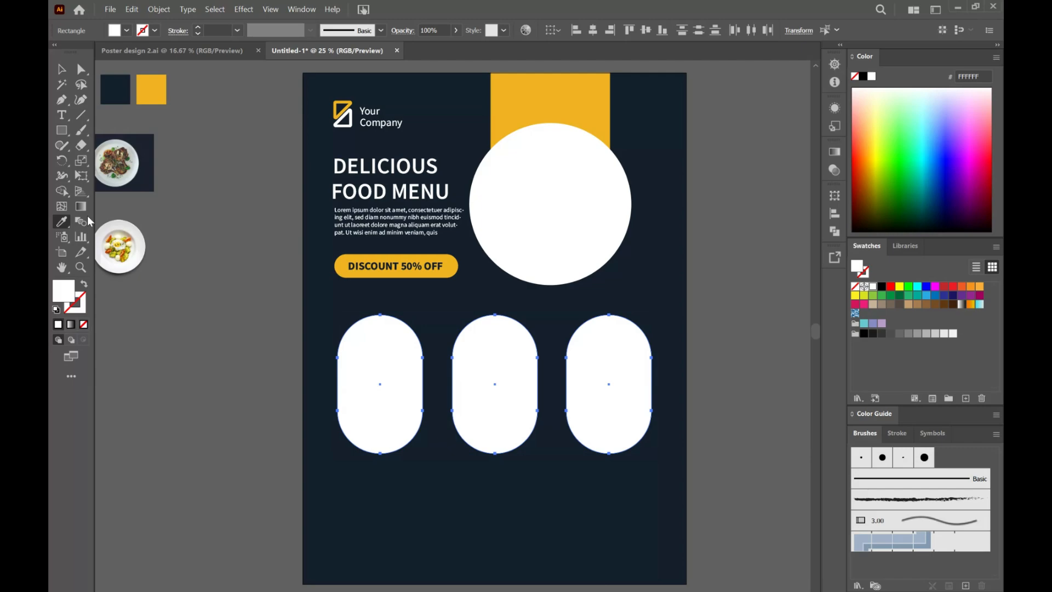
pyautogui.click(151, 89)
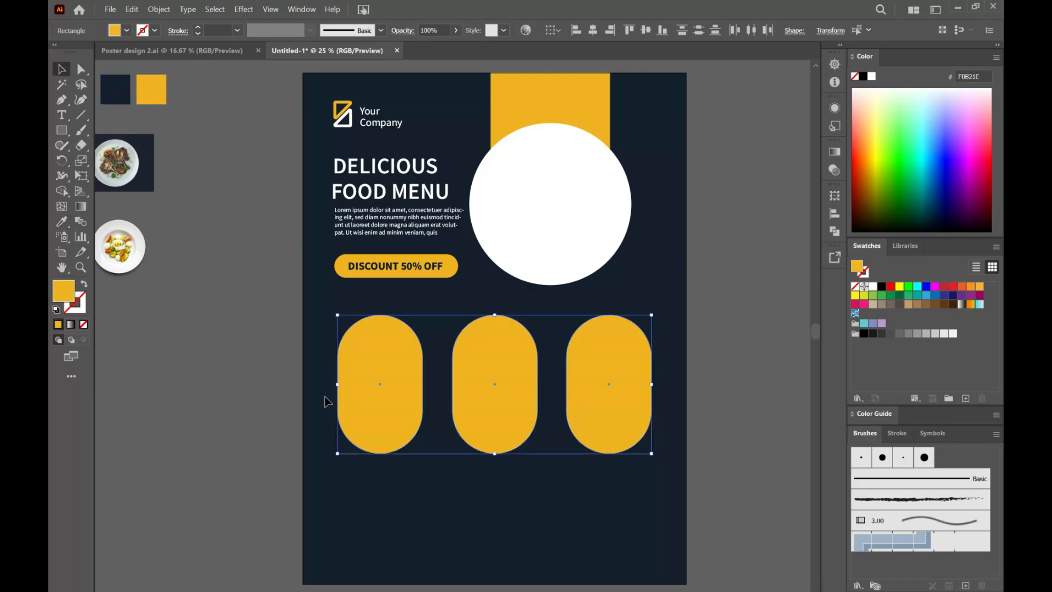
pyautogui.press('v')
pyautogui.click(435, 526)
# Step: Draw a 4.1 × 4.1 in circle in the lower part of the poster and fill it white
pyautogui.moveTo(57, 131); pyautogui.dragTo(114, 156)
pyautogui.click(496, 511)
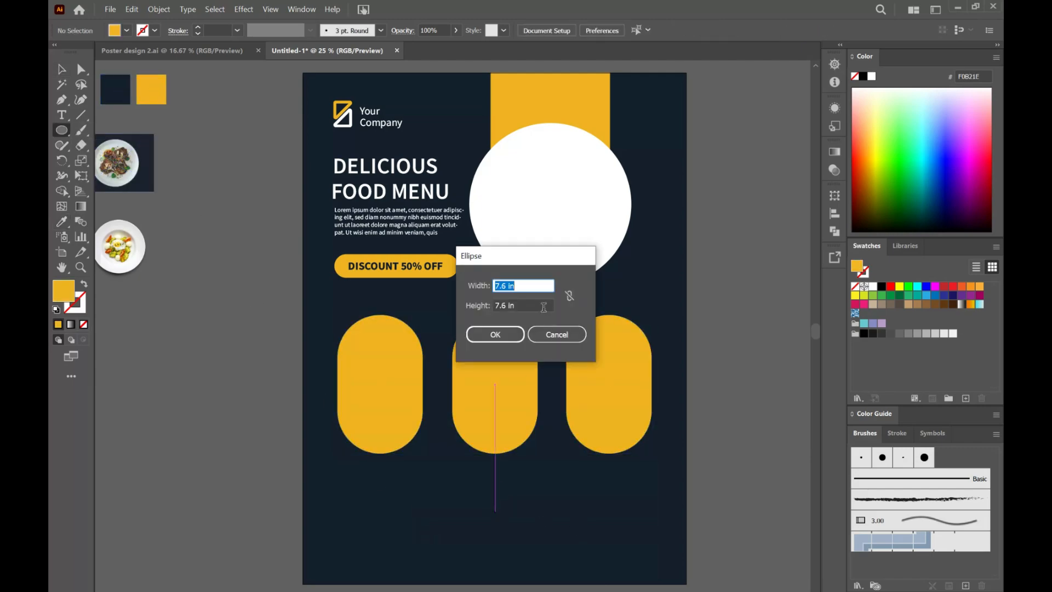
pyautogui.write('4.1')
pyautogui.press('Tab')
pyautogui.write('4.1')
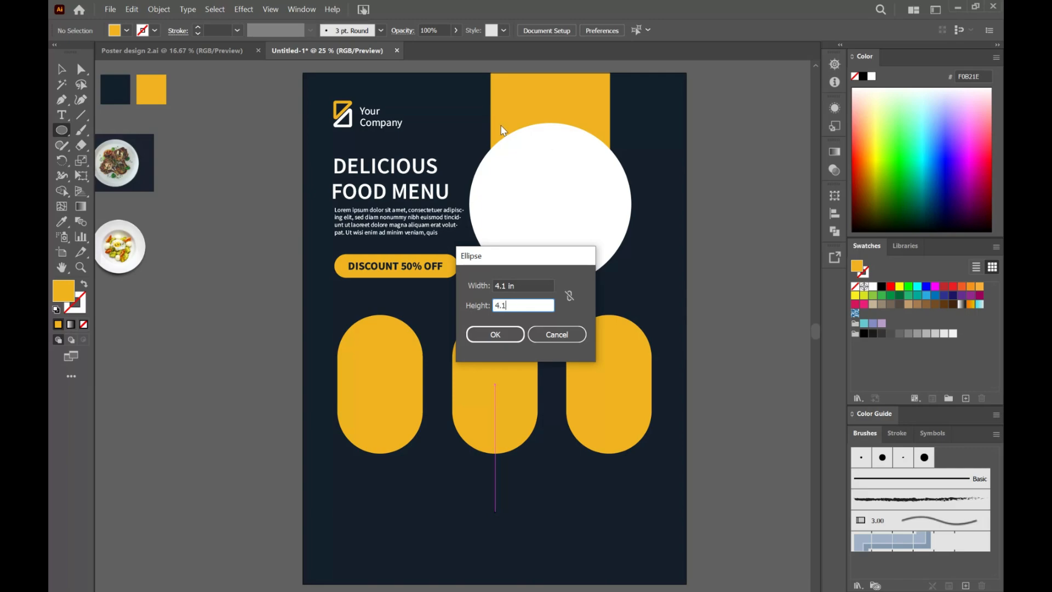
pyautogui.click(503, 335)
pyautogui.press('v')
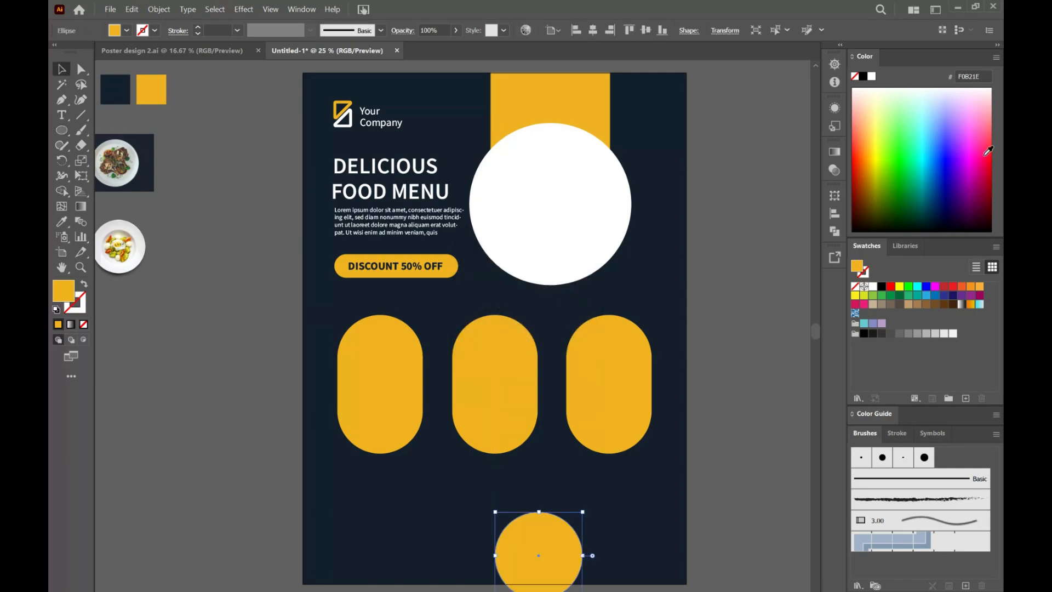
pyautogui.click(872, 76)
# Step: Place the white circle over the left capsule's upper end, with copies on the middle capsule's lower end and the right capsule's upper end
pyautogui.moveTo(552, 564); pyautogui.dragTo(393, 351)
pyautogui.moveTo(395, 356); pyautogui.dragTo(625, 366)
pyautogui.click(612, 511)
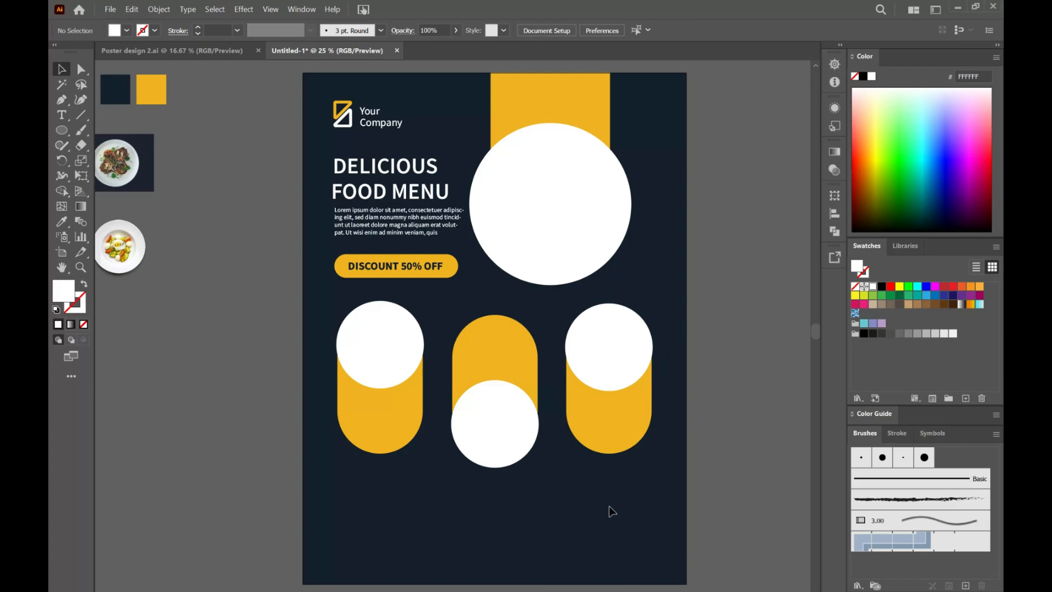
# Step: Draw a 1.7 × 1.7 in circle below the capsules and fill it with the palette yellow
pyautogui.click(465, 507)
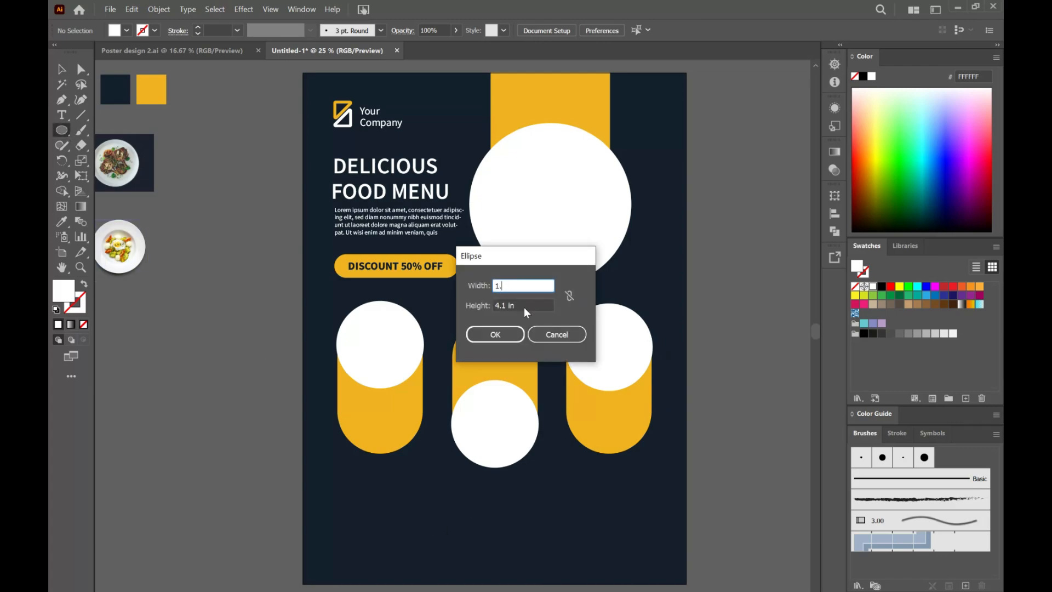
pyautogui.write('1.7')
pyautogui.press('Tab')
pyautogui.write('1.7')
pyautogui.click(495, 335)
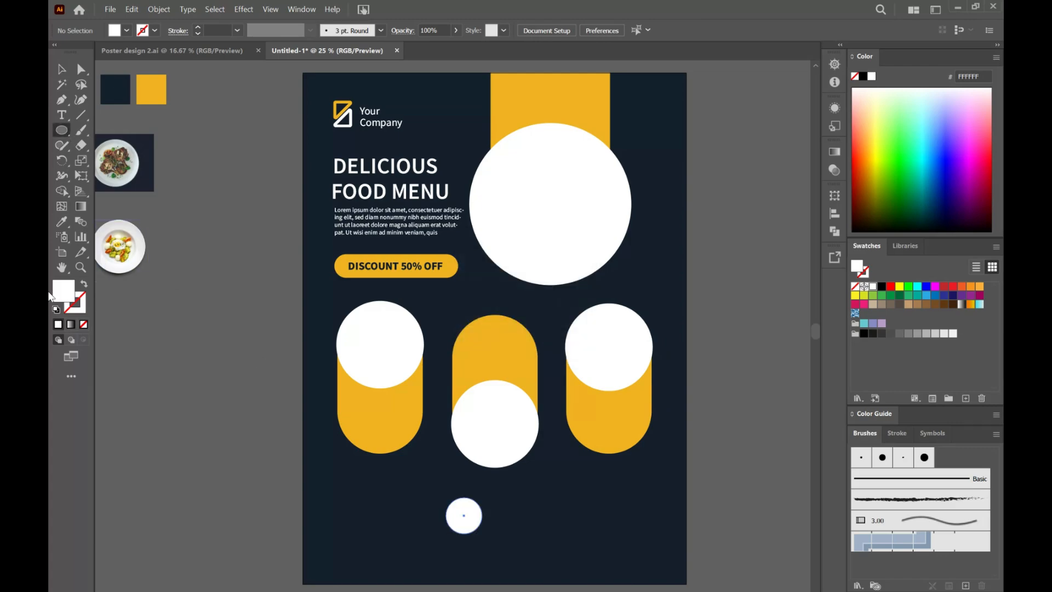
pyautogui.press('i')
pyautogui.click(151, 90)
# Step: Place the small yellow circle and its copies on the outer right edges of the three white circles over the capsules
pyautogui.press('v')
pyautogui.moveTo(474, 529); pyautogui.dragTo(645, 330)
pyautogui.click(661, 478)
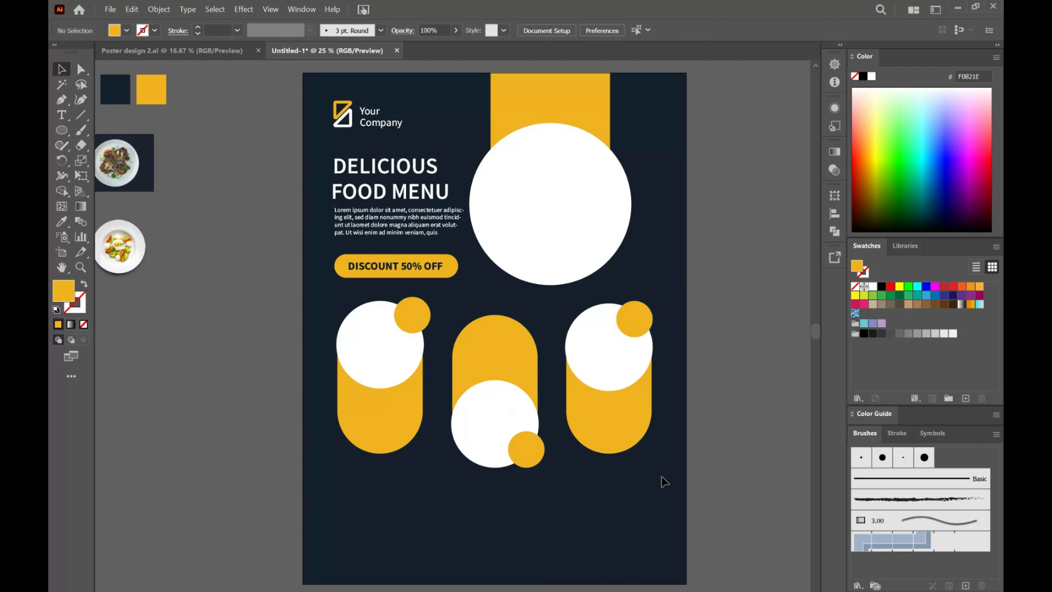
# Step: Draw an 18 in wide yellow rectangle and place it as a footer band across the poster's bottom edge
pyautogui.scroll(-1, 590, 518)
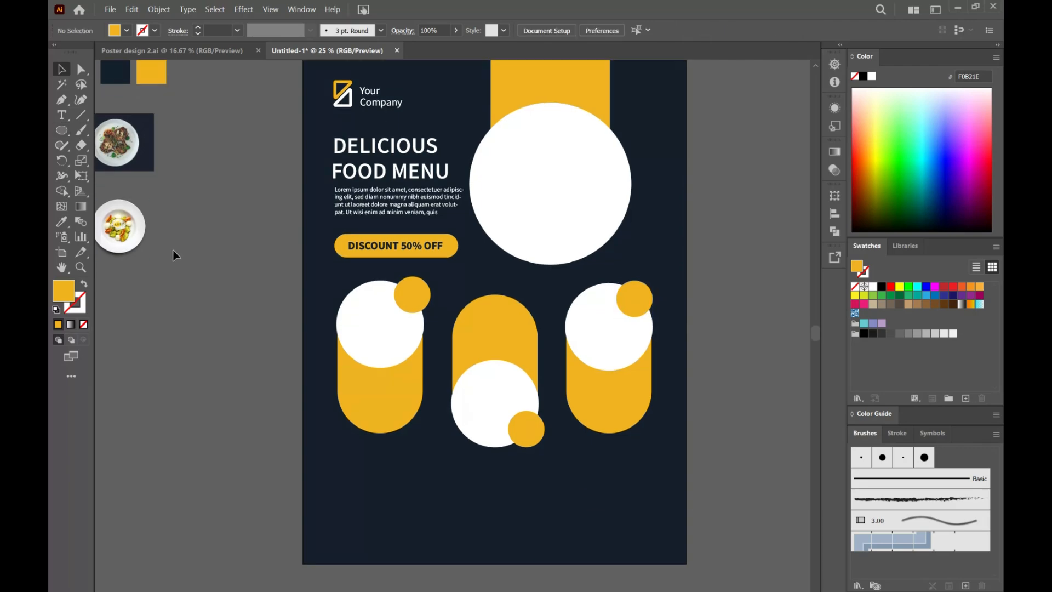
pyautogui.moveTo(68, 127); pyautogui.dragTo(124, 130)
pyautogui.click(550, 529)
pyautogui.click(508, 304)
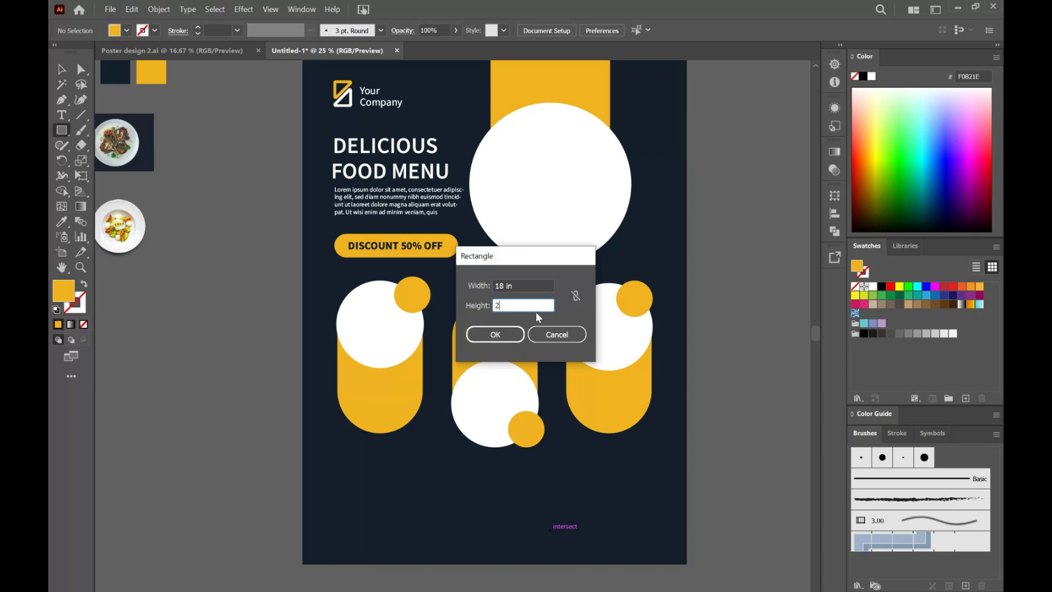
pyautogui.press('v')
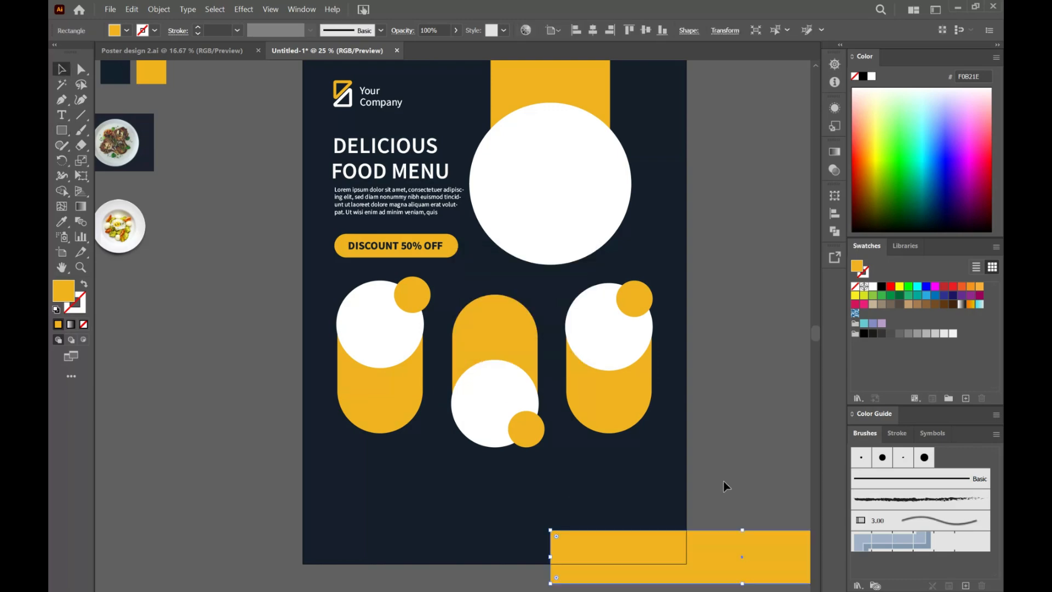
pyautogui.moveTo(741, 560); pyautogui.dragTo(501, 547)
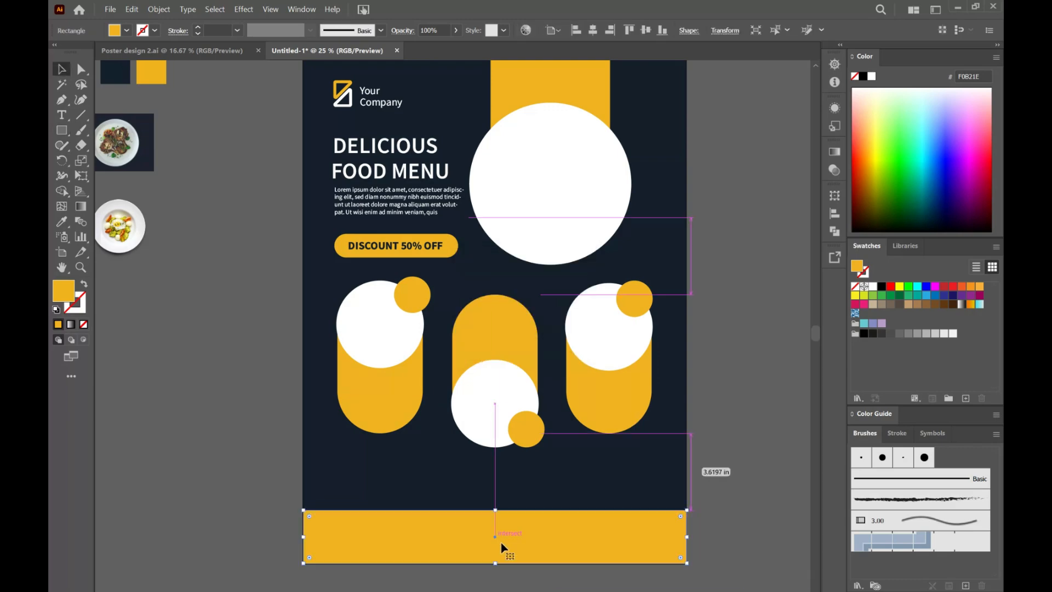
pyautogui.click(723, 507)
pyautogui.scroll(1, 723, 493)
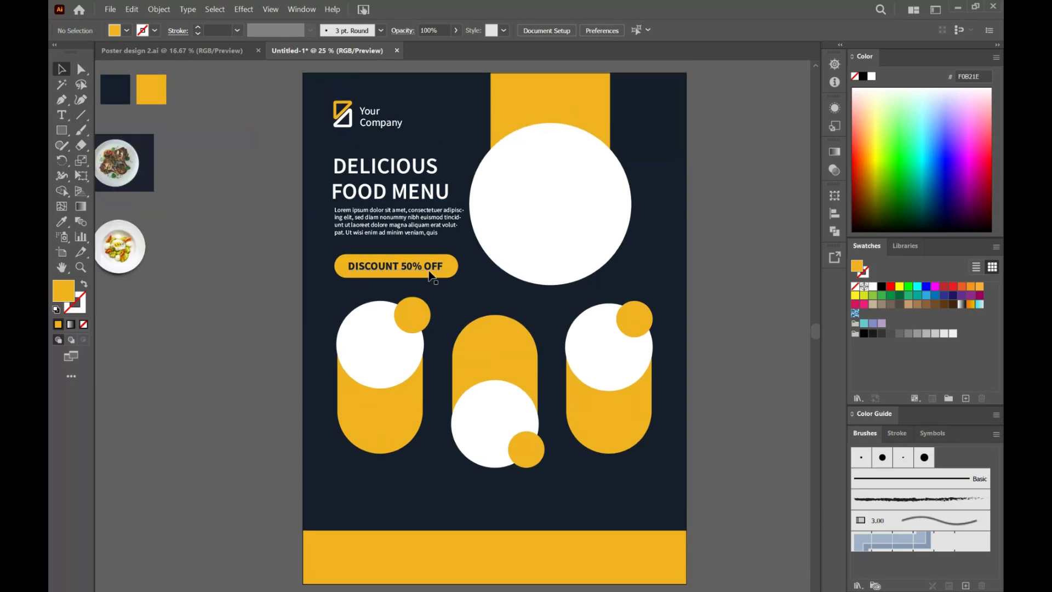
# Step: Copy the discount text onto the left capsule, bring it to the front, change it to "Food Name" and place it below the white circle
pyautogui.click(400, 269)
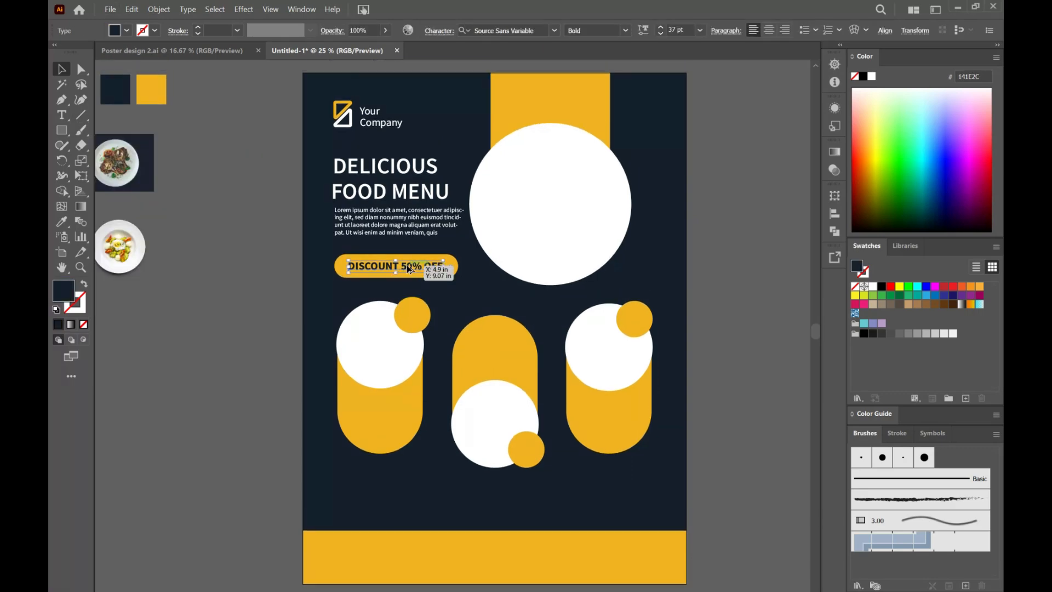
pyautogui.moveTo(407, 266); pyautogui.dragTo(384, 421)
pyautogui.rightClick(384, 422)
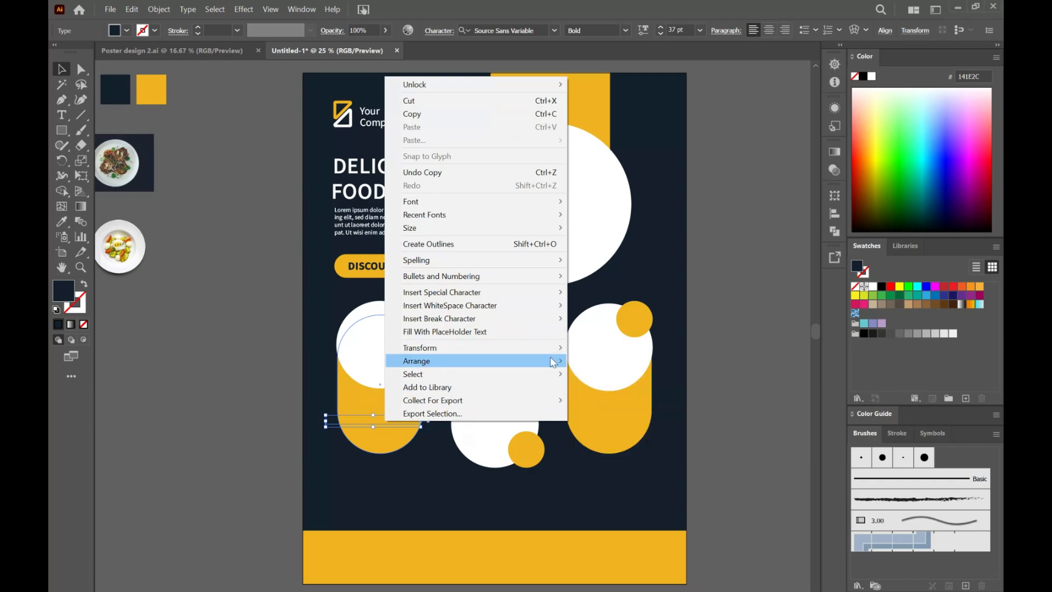
pyautogui.moveTo(554, 362)
pyautogui.click(592, 360)
pyautogui.tripleClick(373, 422)
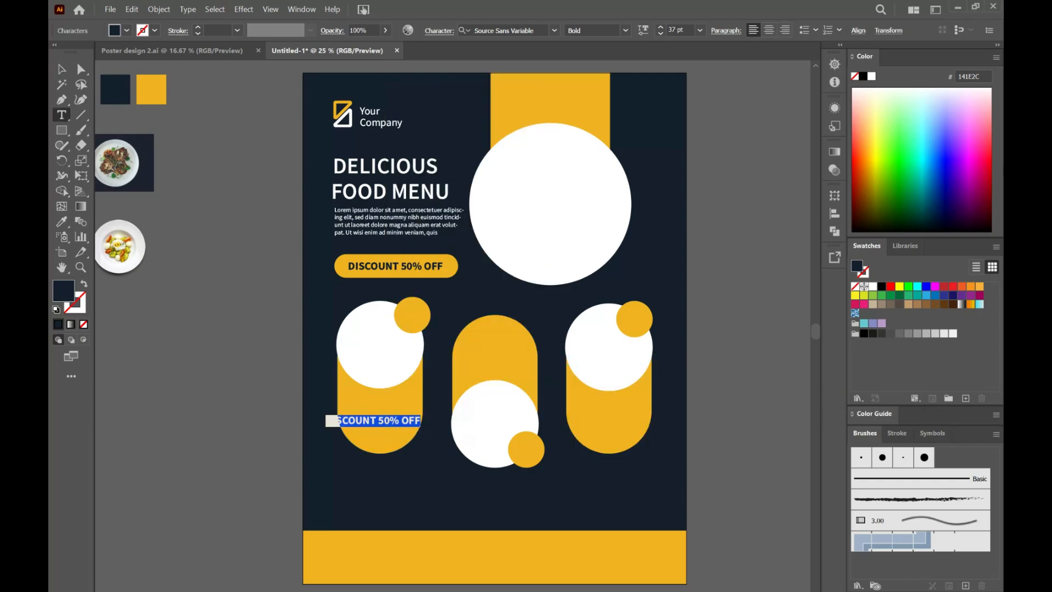
pyautogui.press('BackSpace')
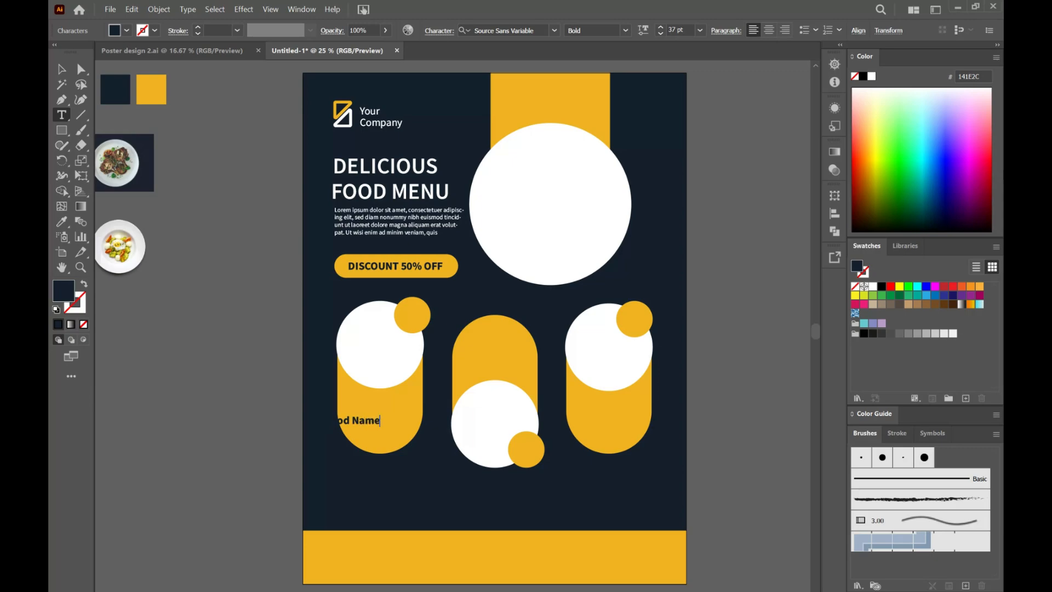
pyautogui.click(61, 69)
pyautogui.moveTo(361, 423); pyautogui.dragTo(388, 399)
pyautogui.click(734, 307)
# Step: Add a text box of placeholder text in Regular 24 pt below "Food Name" on the left capsule
pyautogui.press('t')
pyautogui.click(543, 31)
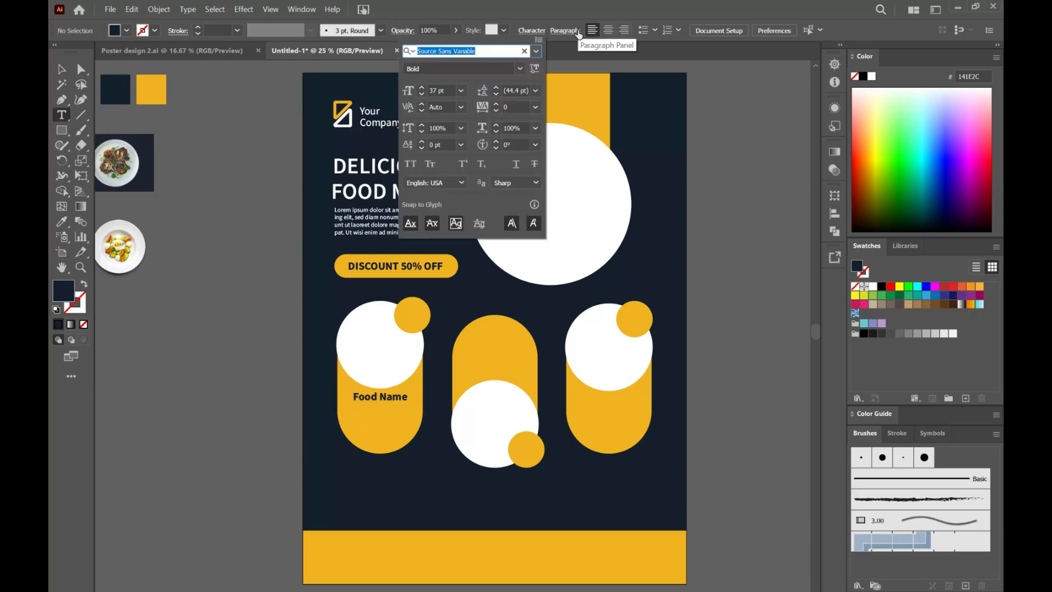
pyautogui.click(519, 69)
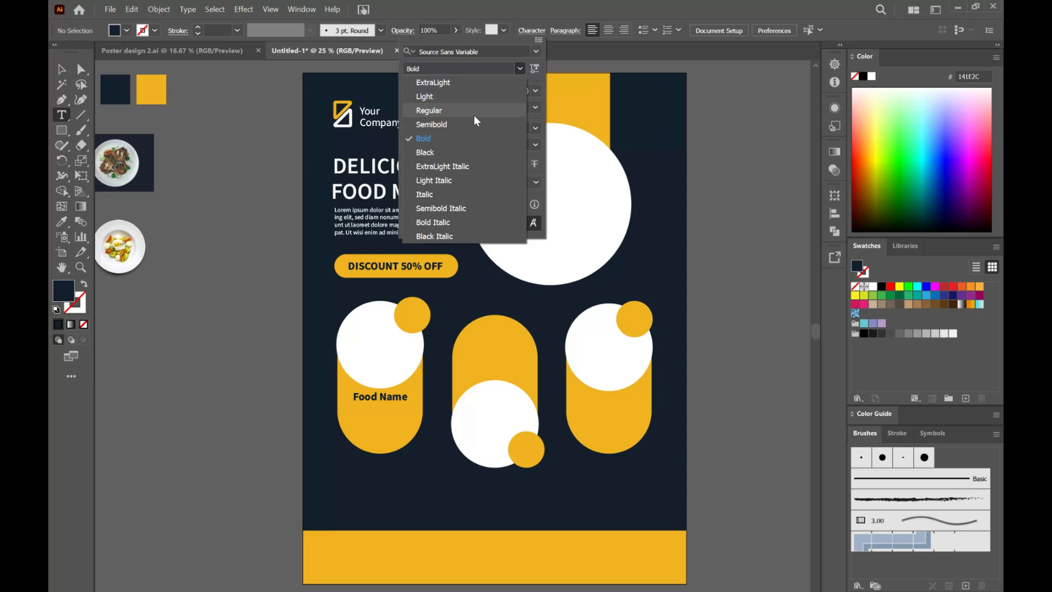
pyautogui.click(474, 112)
pyautogui.click(462, 90)
pyautogui.click(483, 252)
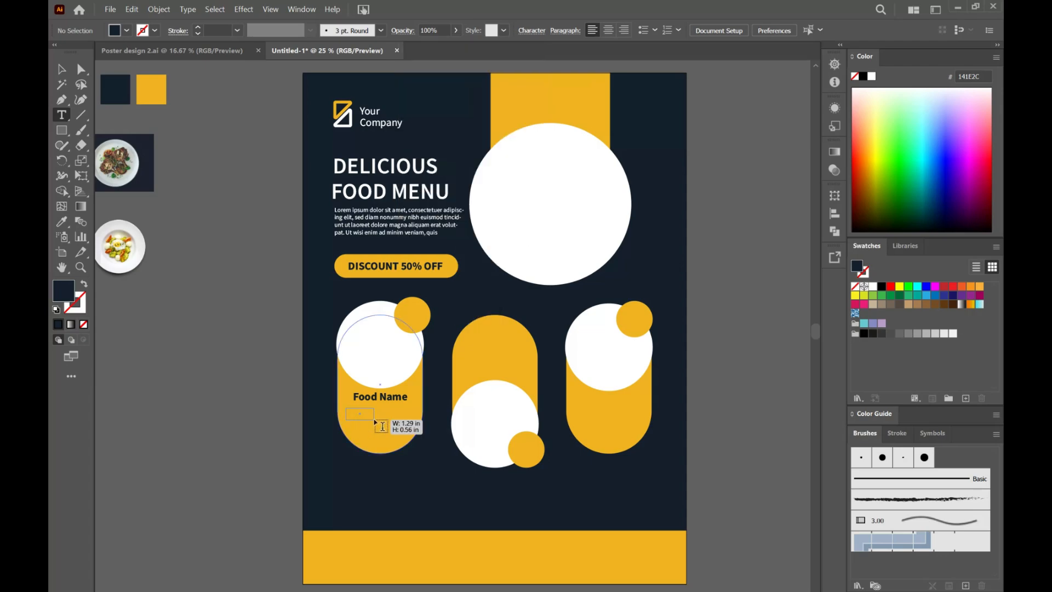
pyautogui.moveTo(382, 426); pyautogui.dragTo(415, 427)
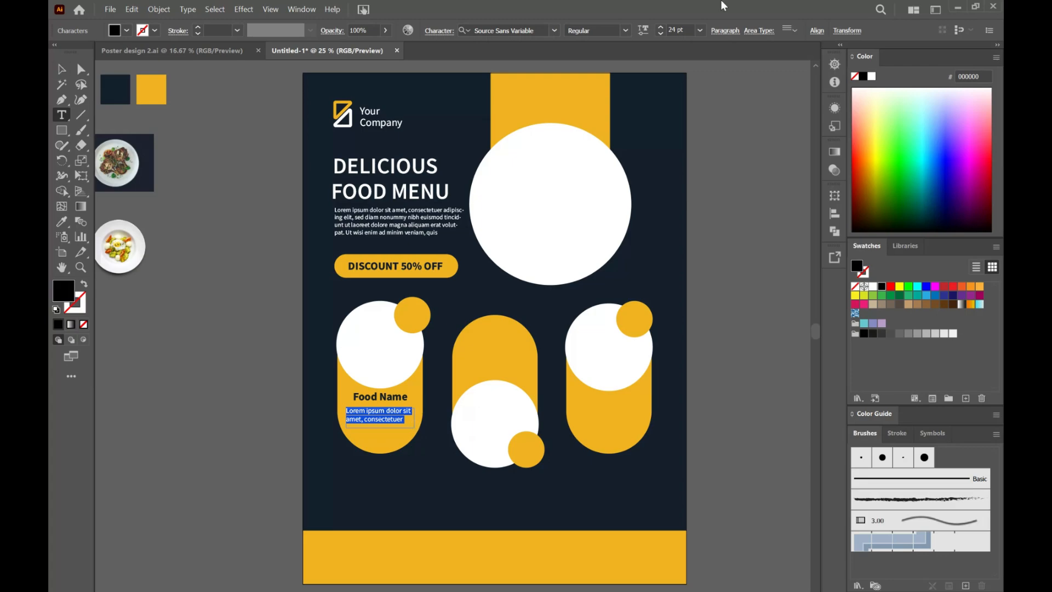
# Step: Justify the placeholder text with its last line centered, and copy the dish name and description onto the middle and right capsules
pyautogui.click(63, 70)
pyautogui.click(725, 31)
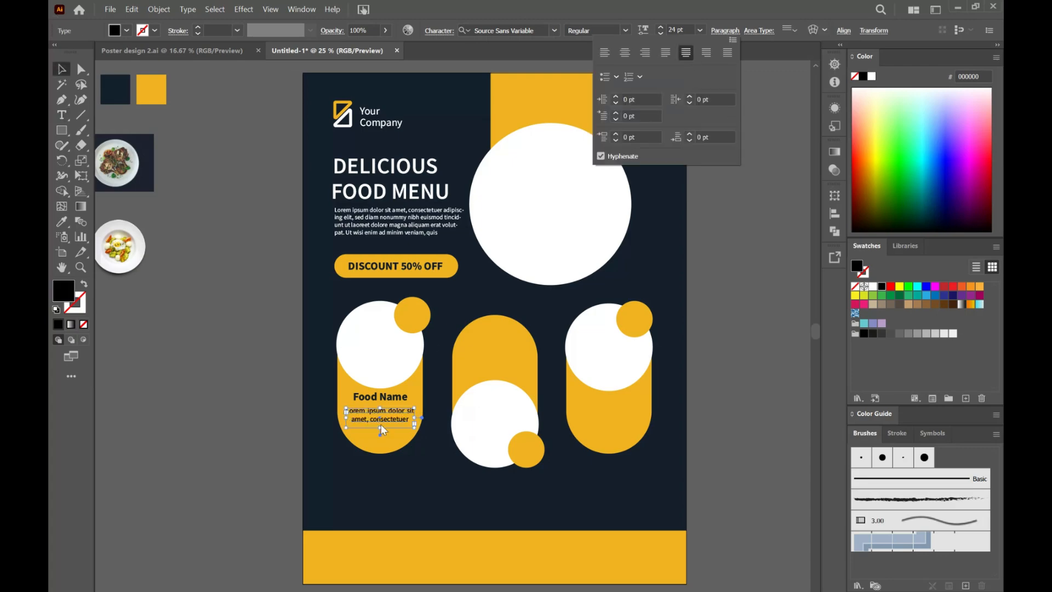
pyautogui.moveTo(382, 430); pyautogui.dragTo(612, 411)
pyautogui.click(740, 358)
# Step: Copy the discount text to the left dish's small yellow circle, bring it to the front and change it to "$40"
pyautogui.click(403, 268)
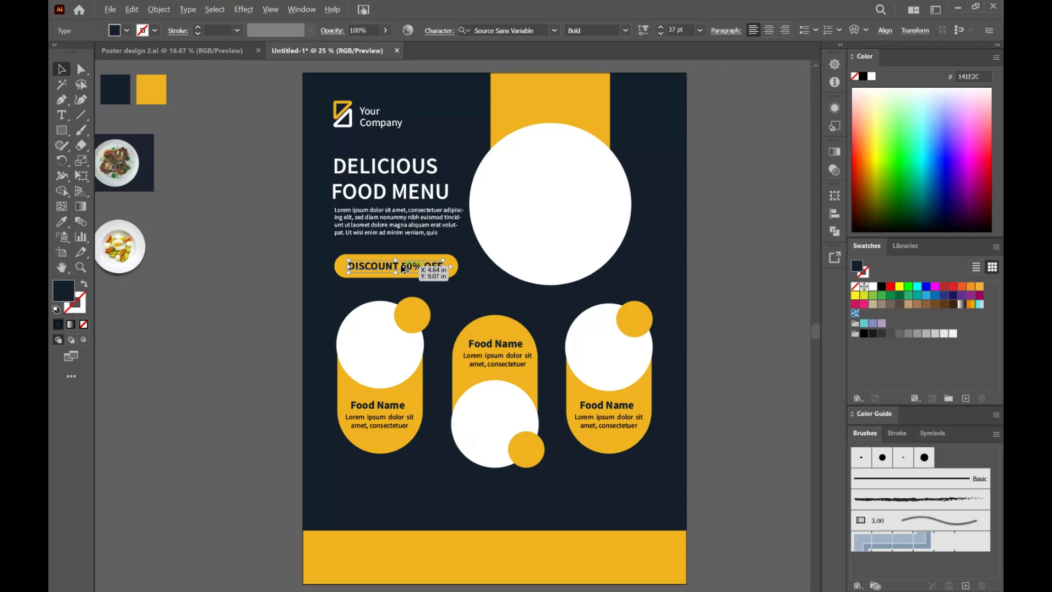
pyautogui.moveTo(403, 269); pyautogui.dragTo(425, 314)
pyautogui.rightClick(424, 314)
pyautogui.moveTo(464, 551)
pyautogui.click(647, 552)
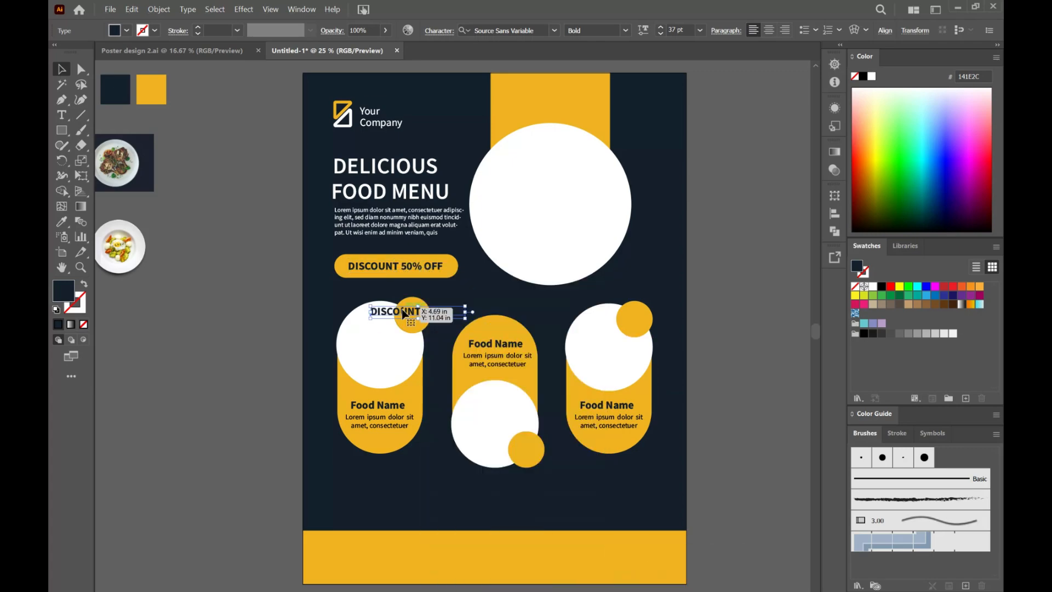
pyautogui.tripleClick(410, 309)
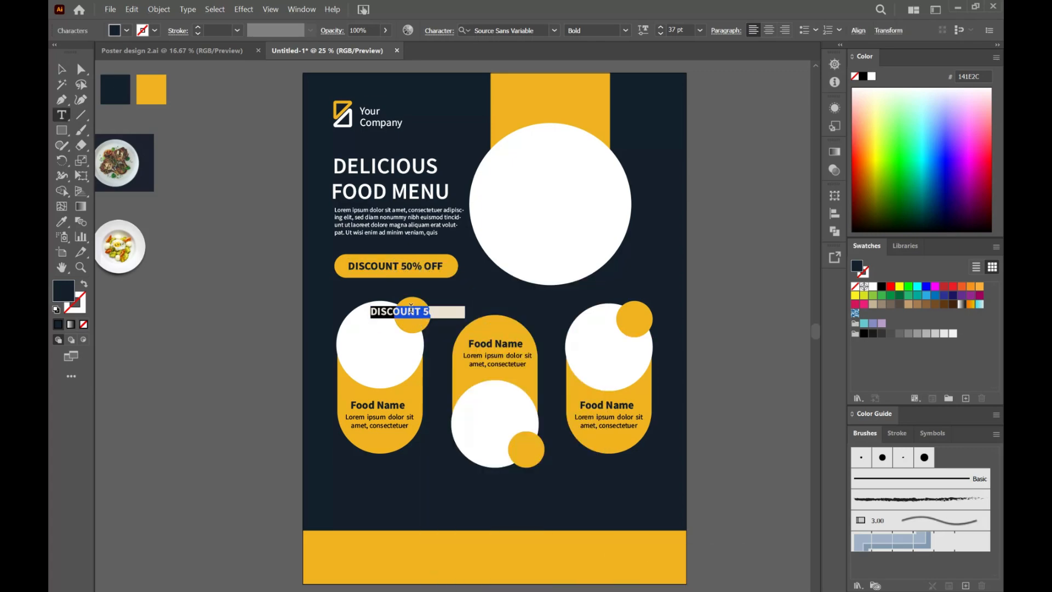
pyautogui.write('$40')
# Step: Place the "$40" price inside the small yellow circle and set its font size to 48 pt
pyautogui.click(63, 70)
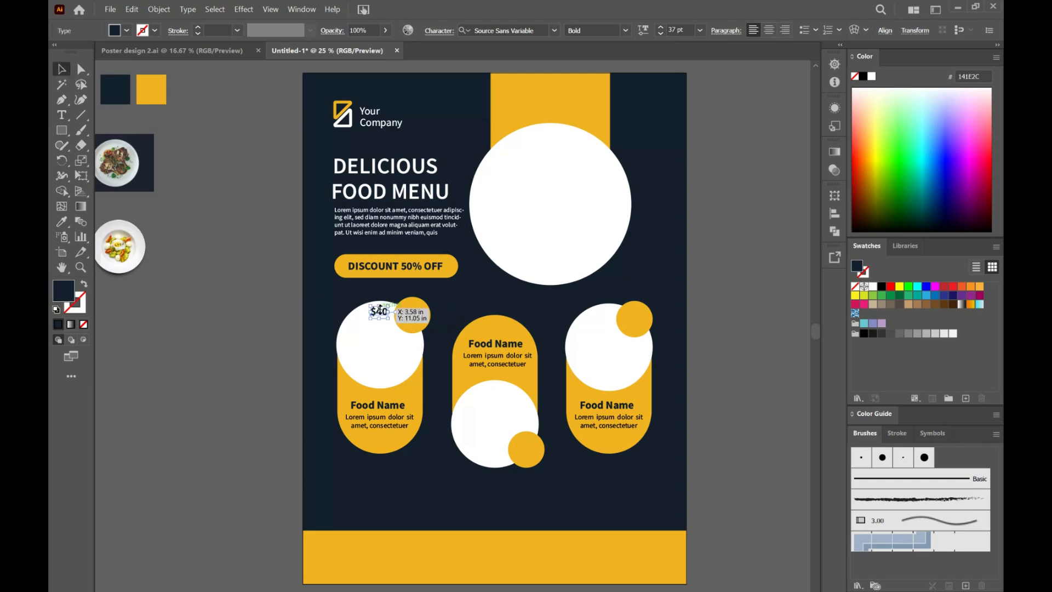
pyautogui.moveTo(413, 315); pyautogui.dragTo(422, 317)
pyautogui.click(701, 31)
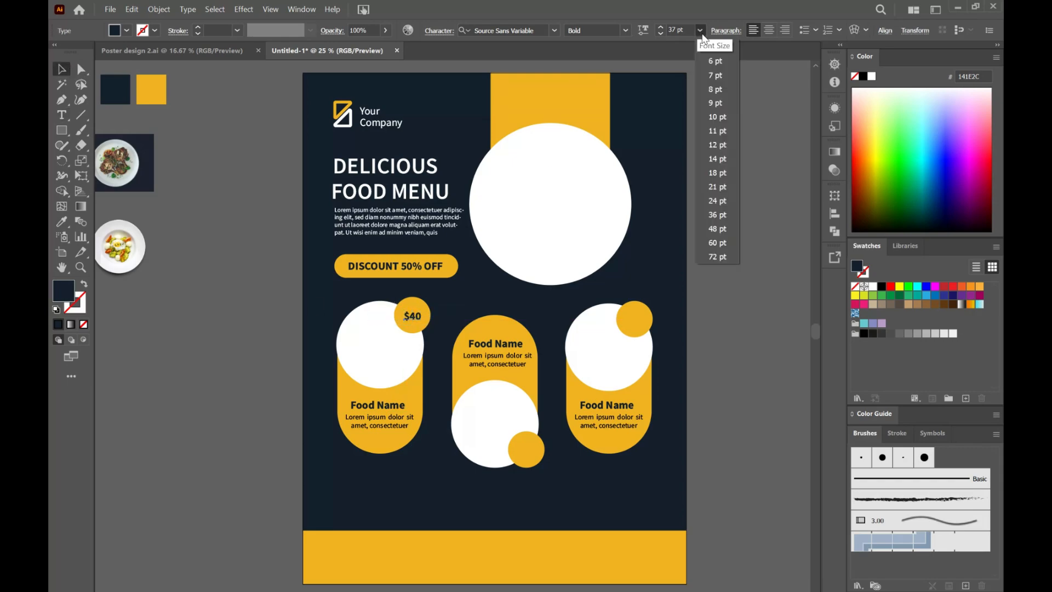
pyautogui.click(729, 231)
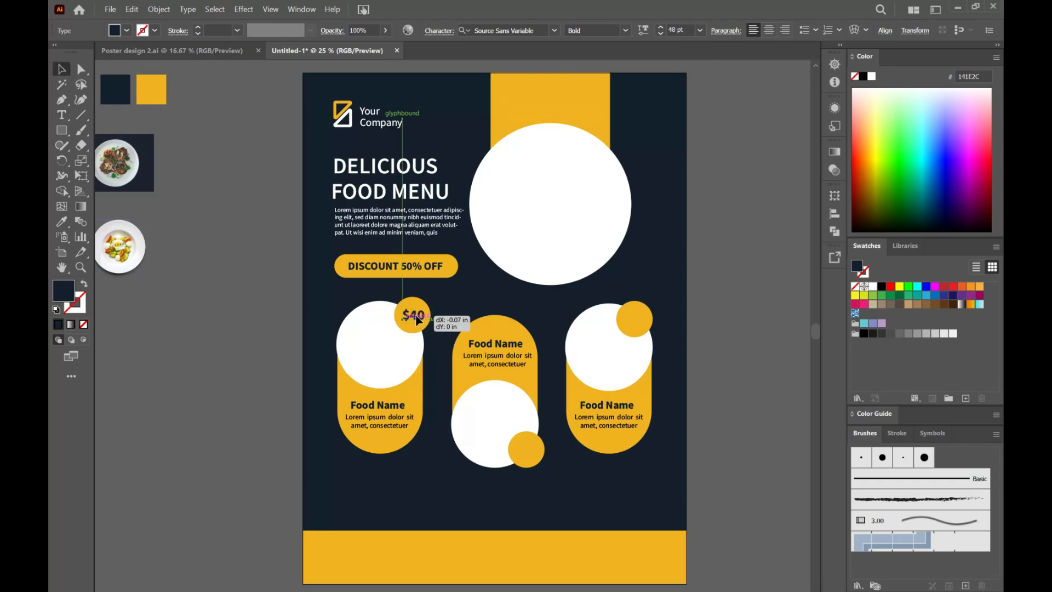
# Step: Copy the price onto the other two small yellow circles, changing the middle one to "$45" and the right one to "$50"
pyautogui.moveTo(419, 320); pyautogui.dragTo(642, 320)
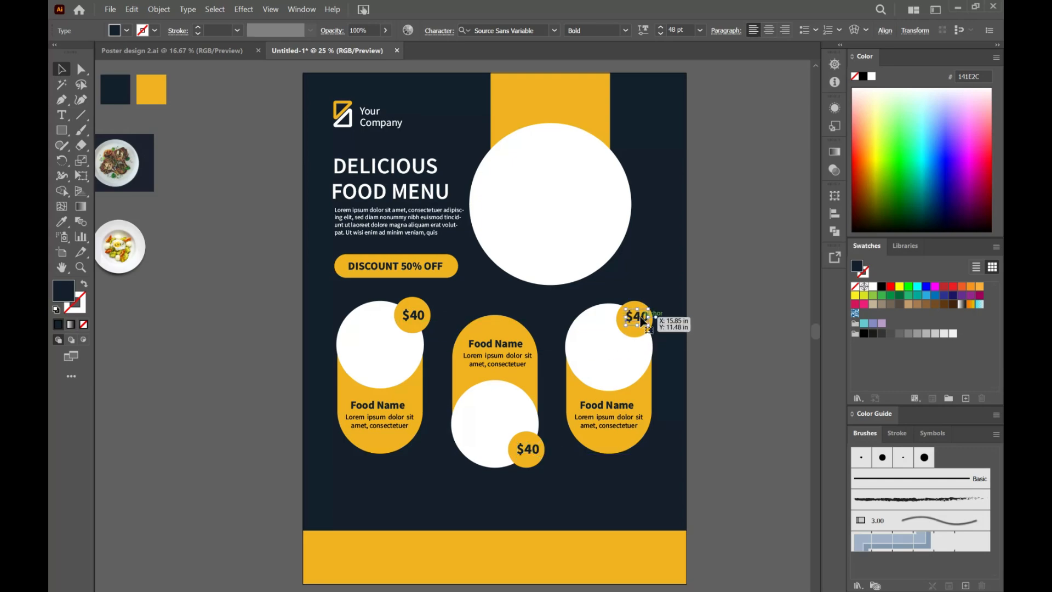
pyautogui.tripleClick(531, 448)
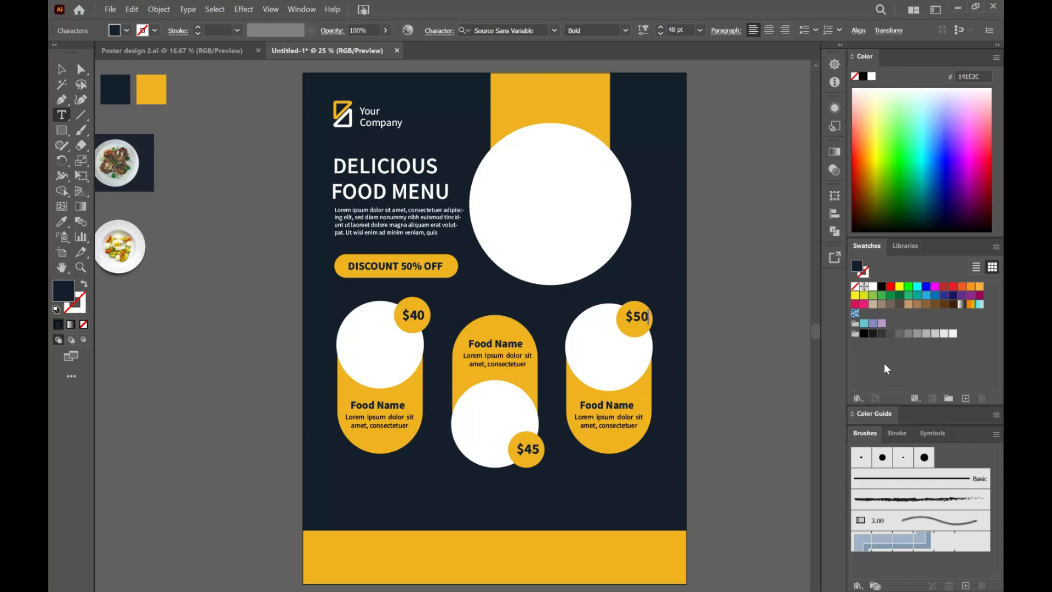
pyautogui.click(58, 67)
pyautogui.click(731, 352)
# Step: Add a 21 pt placeholder text box about 14.5 × 1.2 in below the capsules, justified with its last line centered
pyautogui.scroll(-1, 731, 352)
pyautogui.click(56, 115)
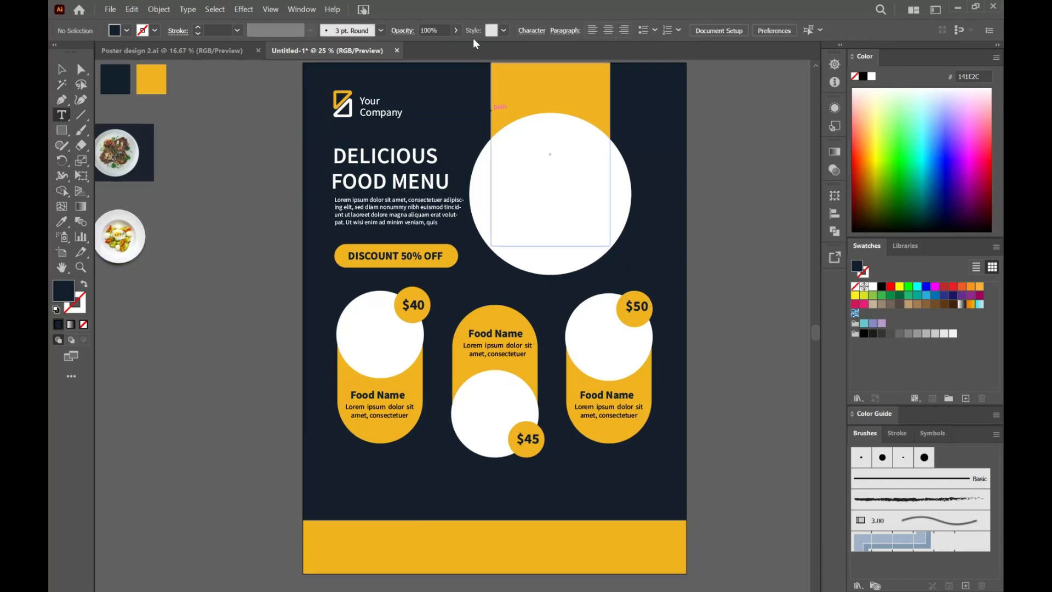
pyautogui.moveTo(344, 470); pyautogui.dragTo(655, 496)
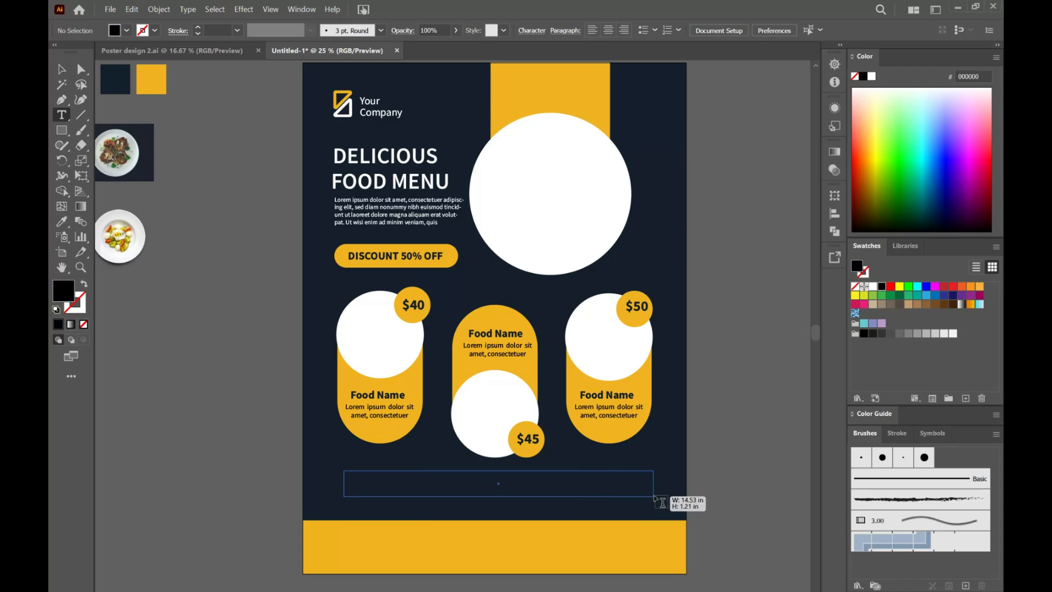
pyautogui.press('Escape')
pyautogui.click(725, 30)
pyautogui.click(711, 57)
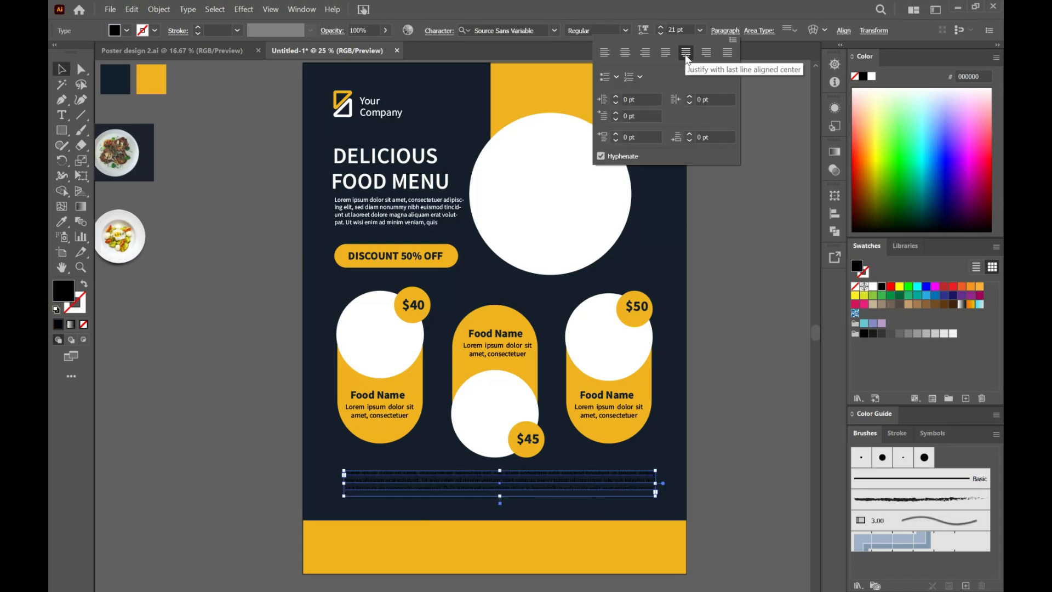
# Step: Color the paragraph below the capsules white and center it between the capsules and the yellow footer
pyautogui.click(872, 76)
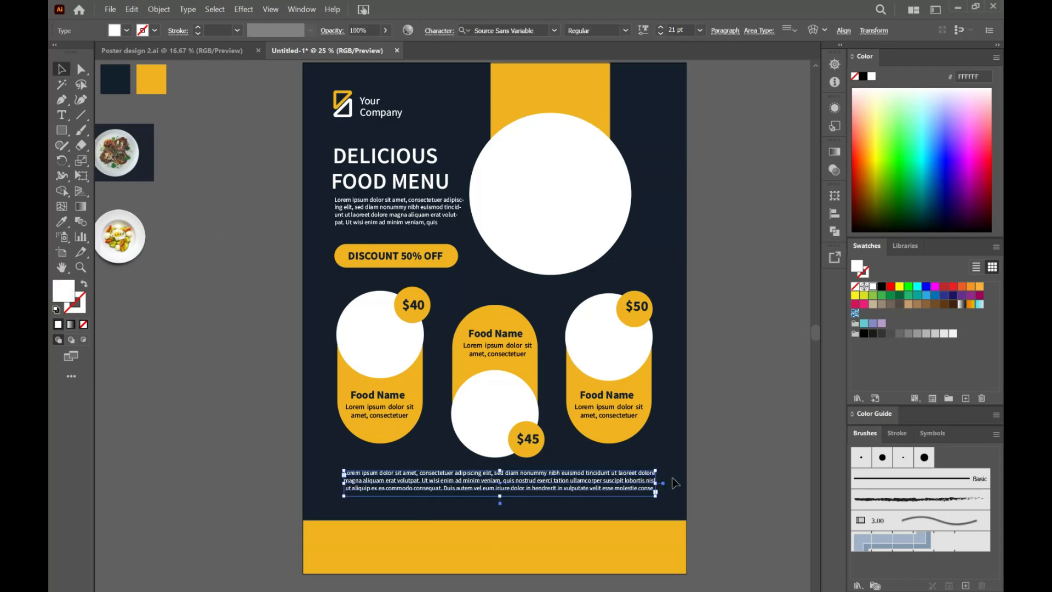
pyautogui.moveTo(568, 474); pyautogui.dragTo(546, 487)
pyautogui.click(712, 414)
# Step: Move the QR code from outside the poster onto the left part of the yellow footer and bring it to the front
pyautogui.scroll(1, 711, 414)
pyautogui.hscroll(-3, 712, 414)
pyautogui.moveTo(119, 105); pyautogui.dragTo(438, 568)
pyautogui.rightClick(439, 568)
pyautogui.moveTo(541, 508)
pyautogui.click(589, 508)
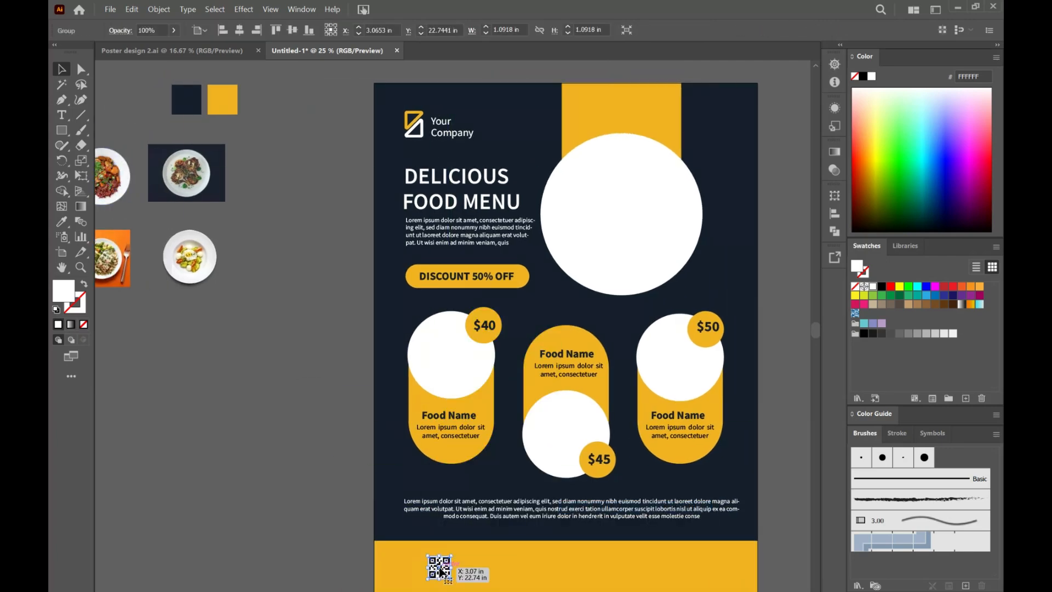
pyautogui.scroll(-2, 441, 572)
pyautogui.moveTo(441, 530); pyautogui.dragTo(433, 530)
pyautogui.click(481, 531)
# Step: Copy the "Food Name" text beside the footer's QR code and replace it with the contact phone number
pyautogui.moveTo(460, 376); pyautogui.dragTo(494, 525)
pyautogui.doubleClick(479, 523)
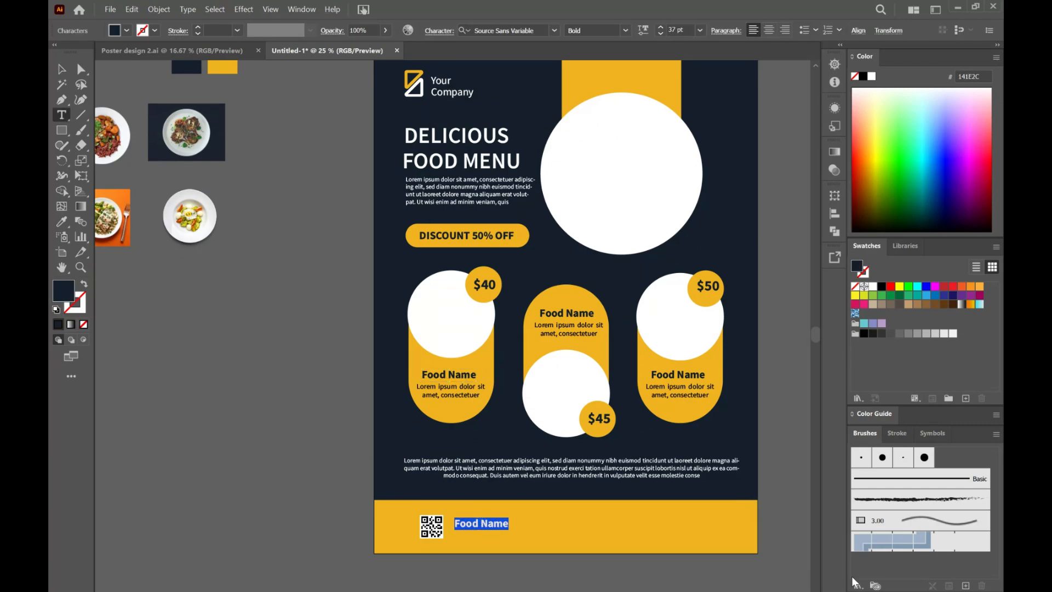
pyautogui.press('BackSpace')
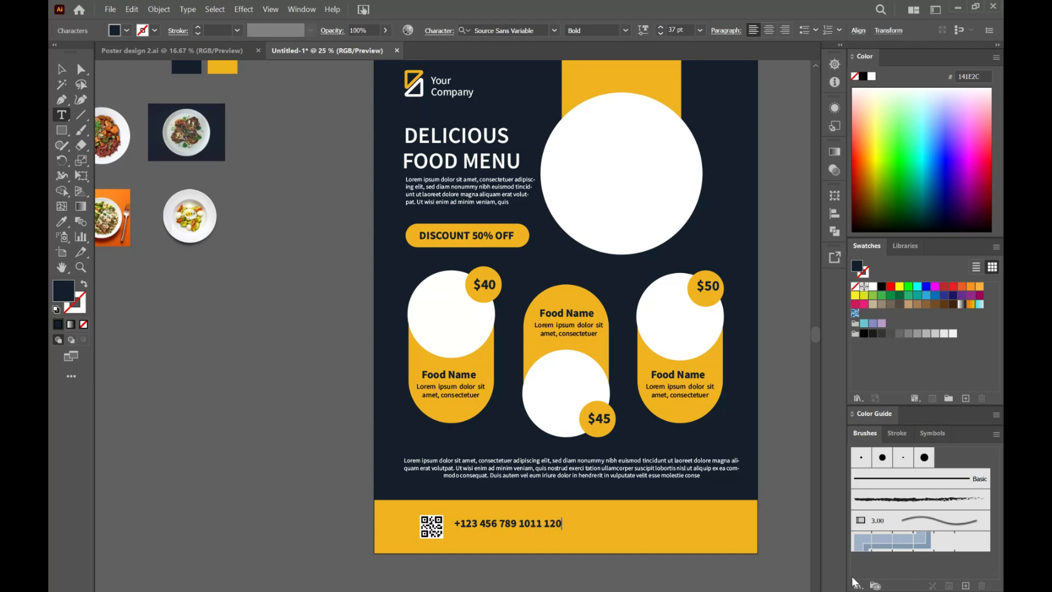
pyautogui.click(62, 69)
pyautogui.moveTo(527, 528); pyautogui.dragTo(523, 526)
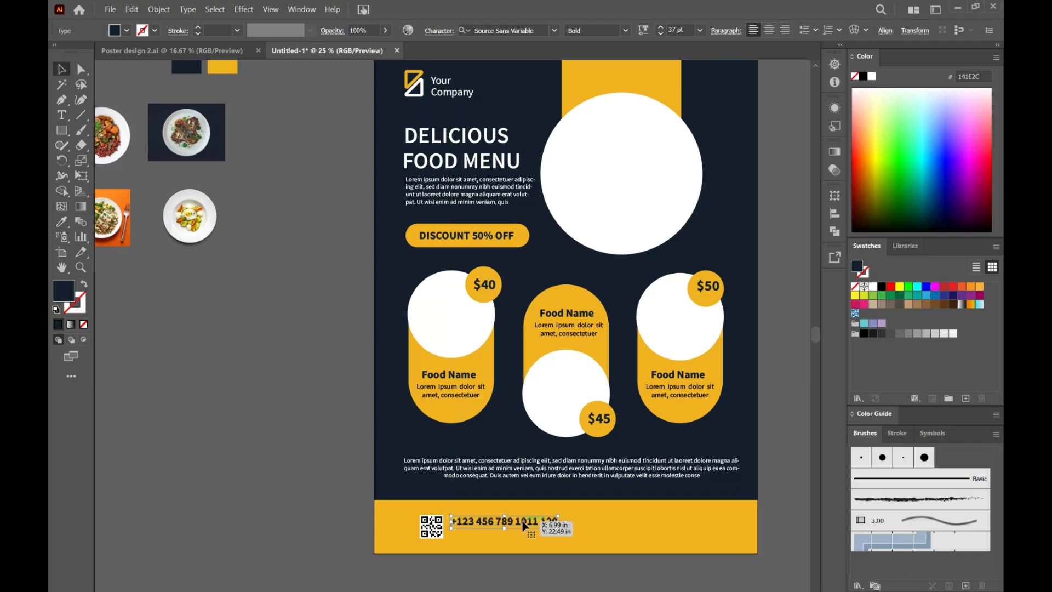
# Step: Set the phone number to 24 pt Semibold and place a copy of it in the right part of the footer
pyautogui.click(700, 31)
pyautogui.click(718, 201)
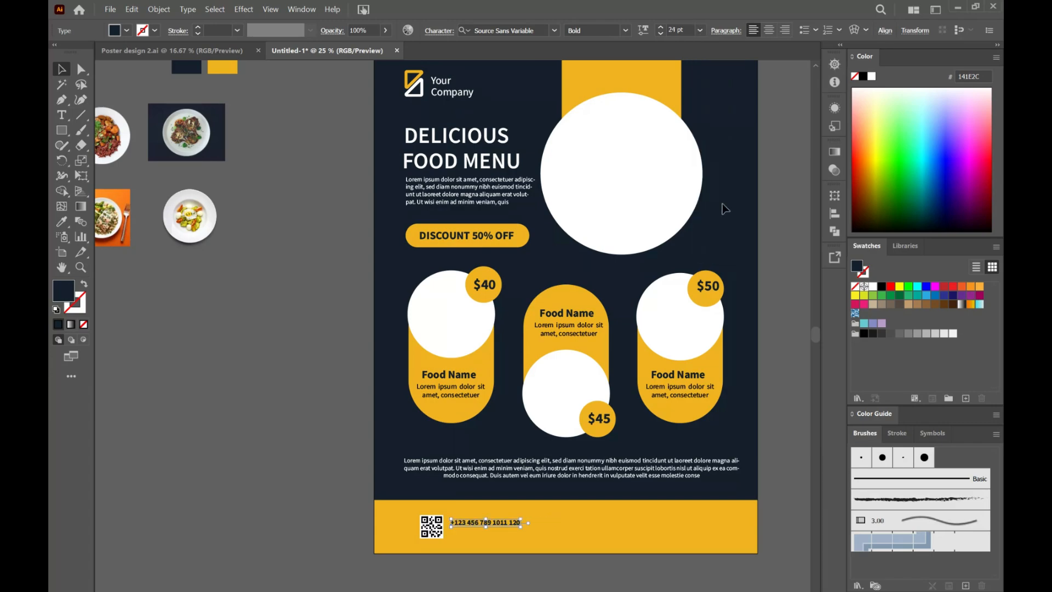
pyautogui.click(625, 30)
pyautogui.click(595, 89)
pyautogui.scroll(1, 491, 522)
pyautogui.moveTo(491, 524); pyautogui.dragTo(728, 527)
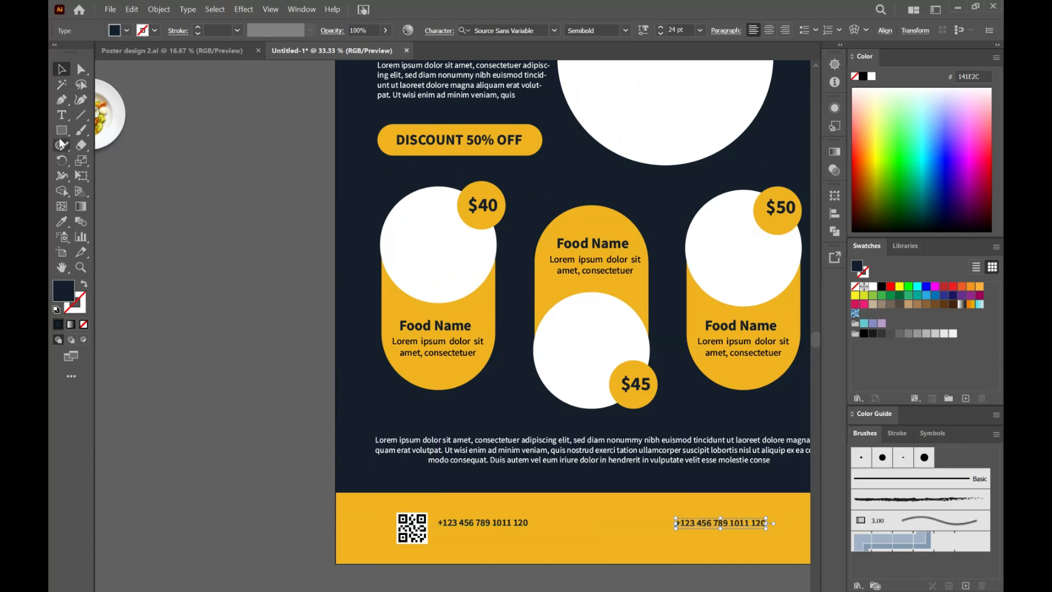
# Step: Add a placeholder text box below the left phone number, justified with its last line aligned left, and position both texts beside the QR code
pyautogui.press('t')
pyautogui.moveTo(441, 533); pyautogui.dragTo(540, 551)
pyautogui.click(728, 34)
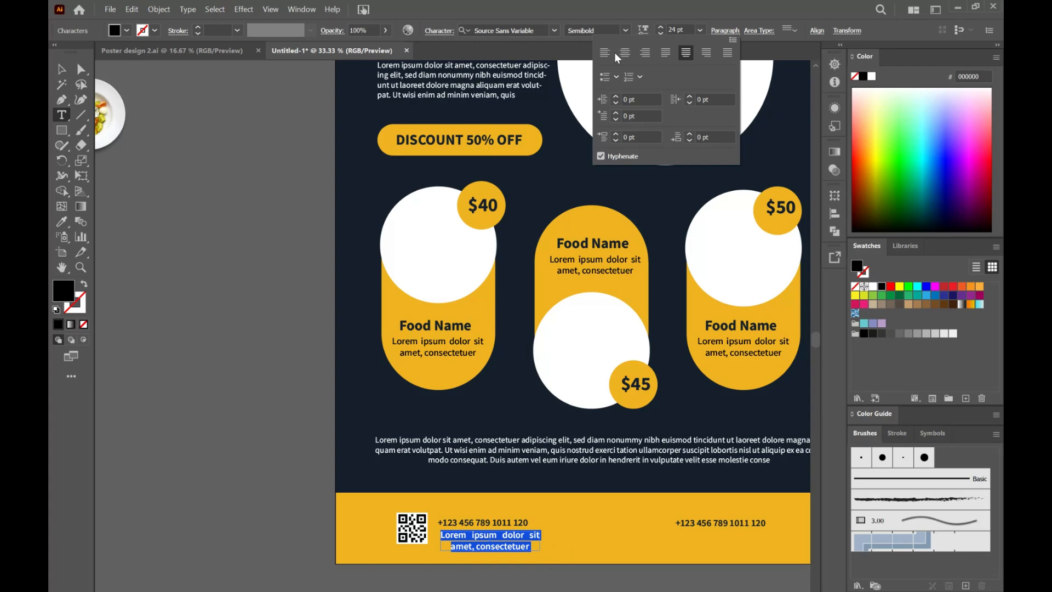
pyautogui.click(665, 52)
pyautogui.click(62, 69)
pyautogui.moveTo(540, 542); pyautogui.dragTo(563, 542)
pyautogui.moveTo(482, 523); pyautogui.dragTo(478, 528)
pyautogui.click(576, 540)
# Step: Replace the phone number copy in the right part of the footer with the two-line street address
pyautogui.hscroll(5, 613, 539)
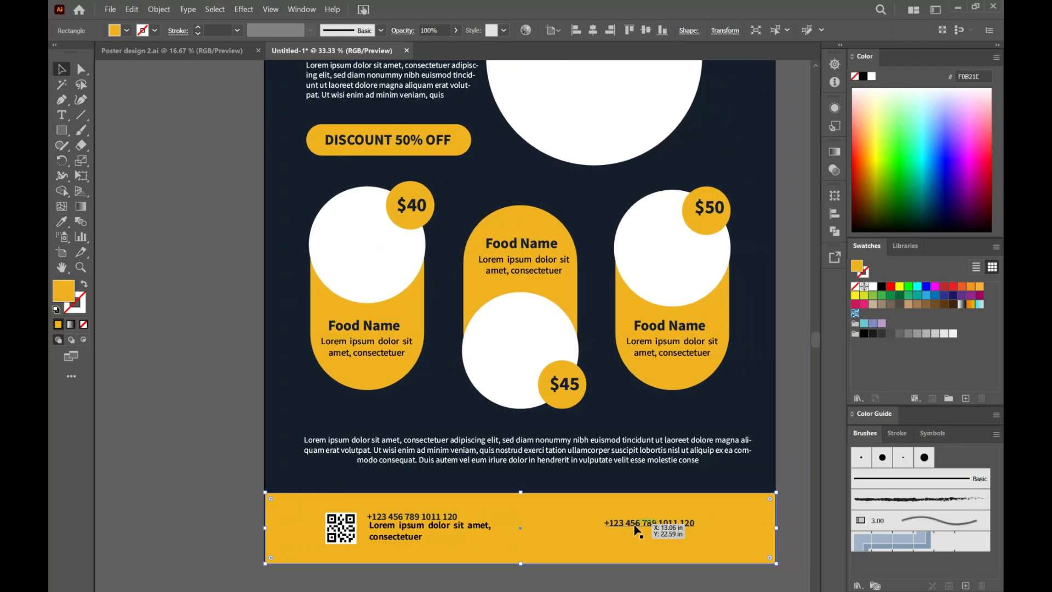
pyautogui.tripleClick(634, 524)
pyautogui.write('S')
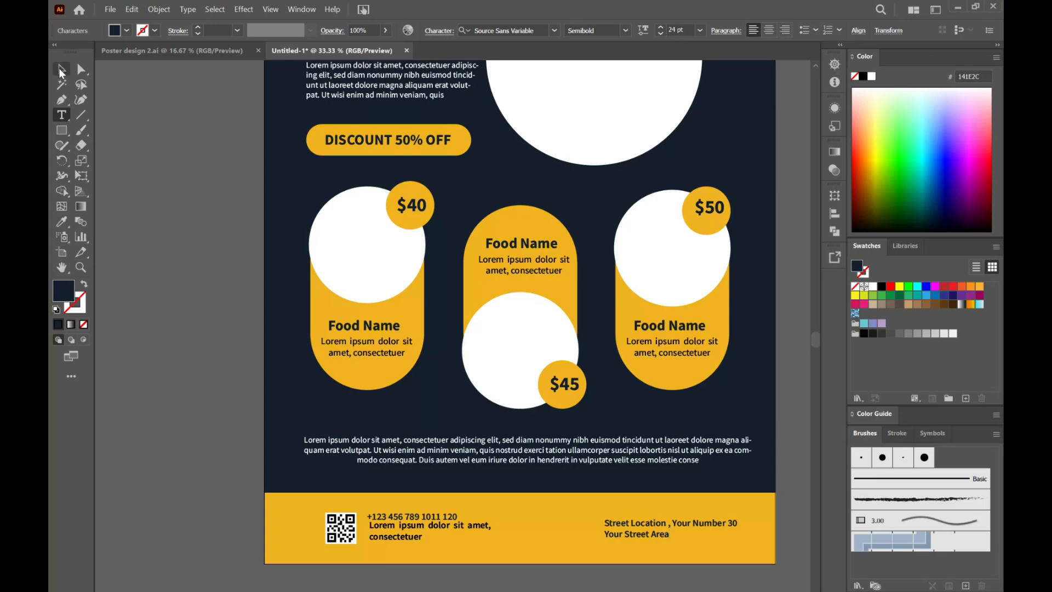
# Step: Right-align the two-line street address and reposition it in the footer's right part
pyautogui.click(61, 72)
pyautogui.click(785, 31)
pyautogui.moveTo(697, 529)
pyautogui.mouseDown()
pyautogui.moveTo(674, 525)
pyautogui.moveTo(688, 523)
pyautogui.mouseUp()
pyautogui.click(799, 480)
# Step: Create smaller inset copies of all four white photo circles with Offset Path, using miter joins and a miter limit of 4
pyautogui.scroll(-2, 799, 480)
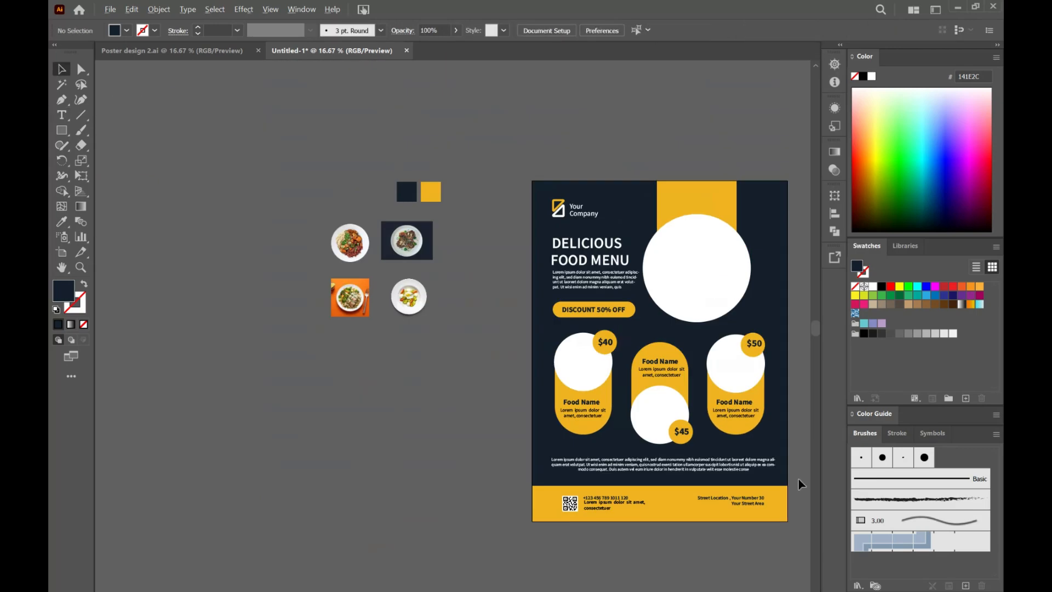
pyautogui.scroll(1, 799, 480)
pyautogui.hscroll(5, 767, 496)
pyautogui.scroll(1, 680, 498)
pyautogui.scroll(2, 679, 499)
pyautogui.hscroll(-5, 658, 488)
pyautogui.click(476, 366)
pyautogui.keyDown('shift'); pyautogui.click(570, 427); pyautogui.keyUp('shift')
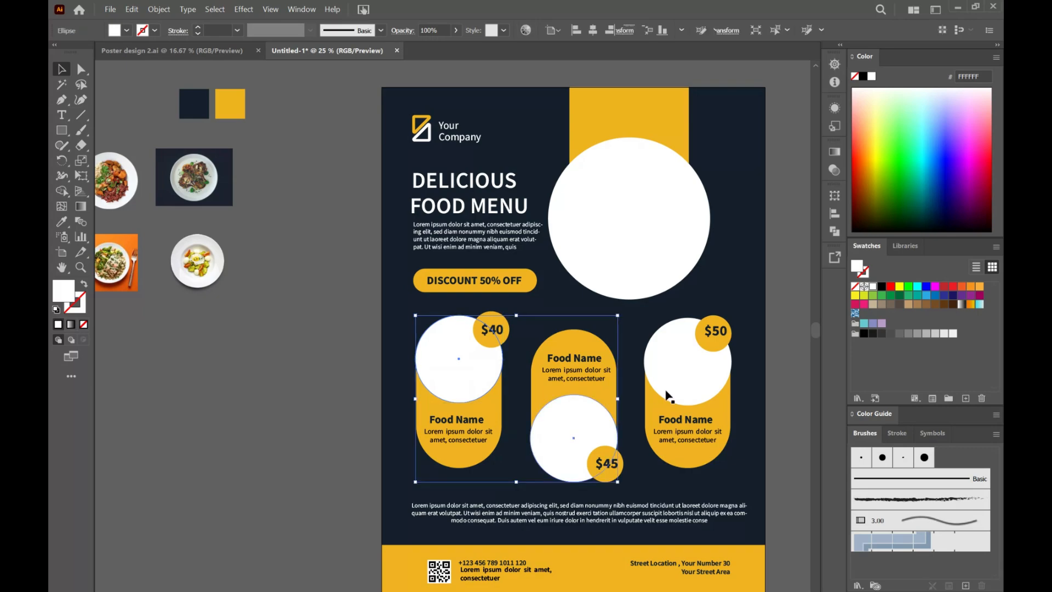
pyautogui.keyDown('shift'); pyautogui.click(668, 396); pyautogui.keyUp('shift')
pyautogui.keyDown('shift'); pyautogui.click(630, 219); pyautogui.keyUp('shift')
pyautogui.click(159, 10)
pyautogui.moveTo(176, 298)
pyautogui.click(351, 347)
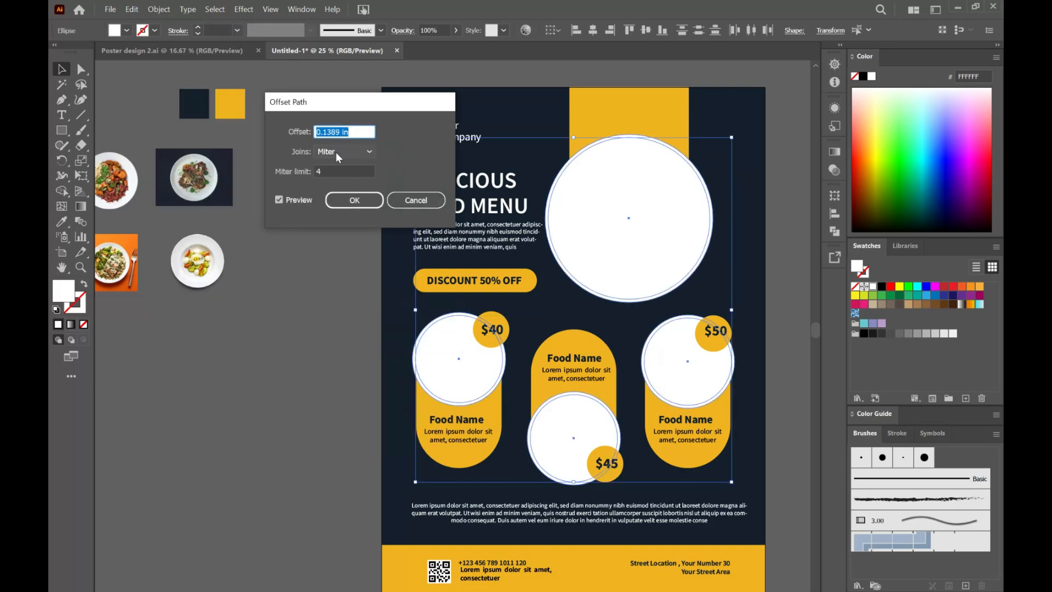
pyautogui.click(353, 201)
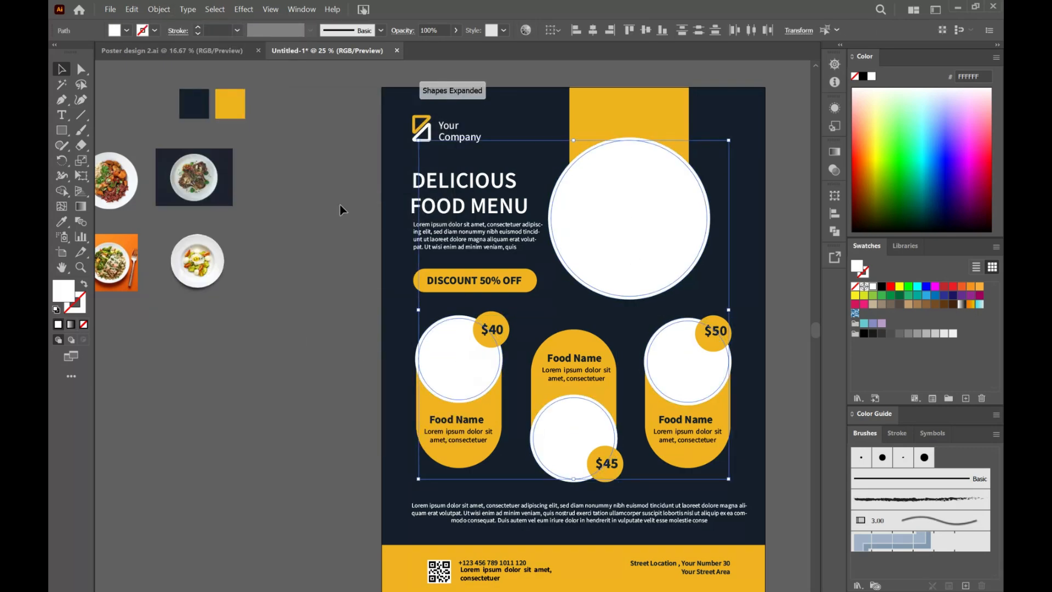
# Step: Clip the artichoke dish photo into the large circle's inner ring and center the plate within it
pyautogui.click(263, 257)
pyautogui.moveTo(226, 186); pyautogui.dragTo(623, 219)
pyautogui.keyDown('shift'); pyautogui.click(627, 236); pyautogui.keyUp('shift')
pyautogui.rightClick(626, 236)
pyautogui.click(685, 406)
pyautogui.doubleClick(599, 176)
pyautogui.moveTo(673, 253); pyautogui.dragTo(643, 251)
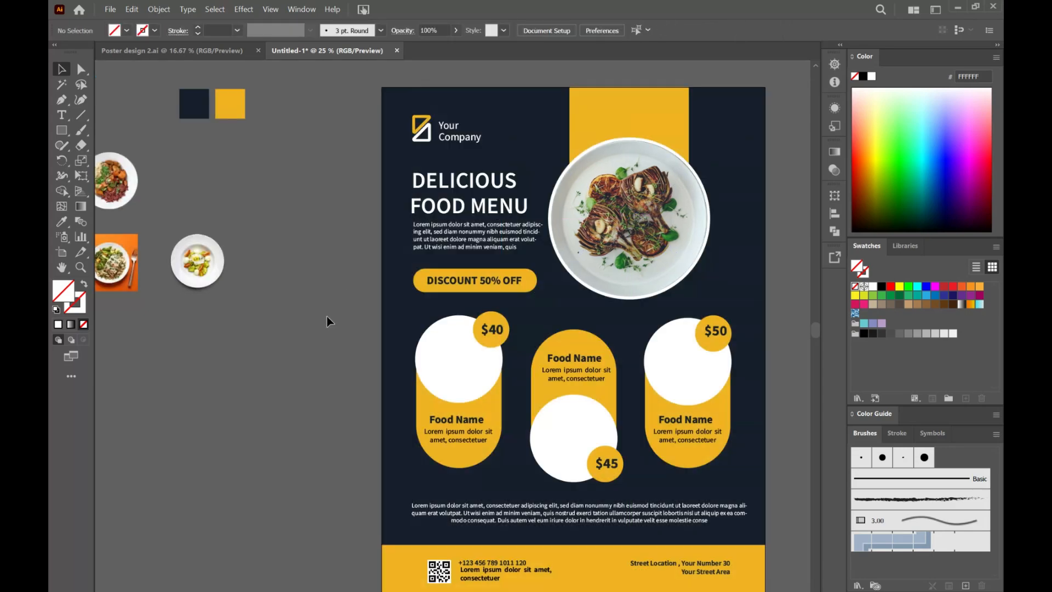
pyautogui.scroll(-2, 326, 317)
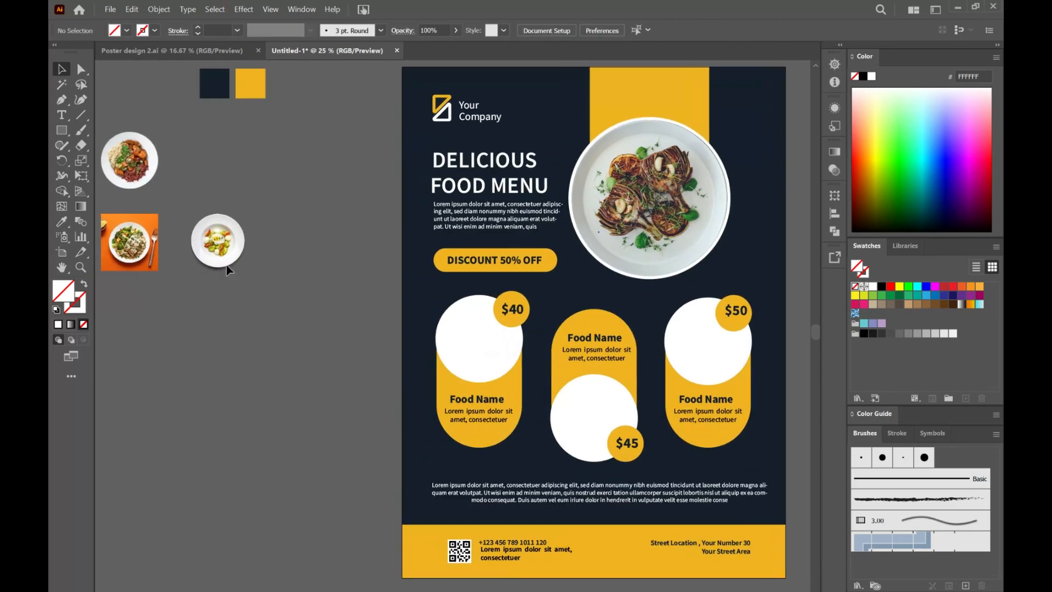
# Step: Clip the egg salad plate photo into the $40 capsule's inner circle, then enlarge and center it within the mask
pyautogui.moveTo(207, 229); pyautogui.dragTo(469, 324)
pyautogui.keyDown('shift'); pyautogui.click(456, 334); pyautogui.keyUp('shift')
pyautogui.rightClick(460, 333)
pyautogui.click(496, 505)
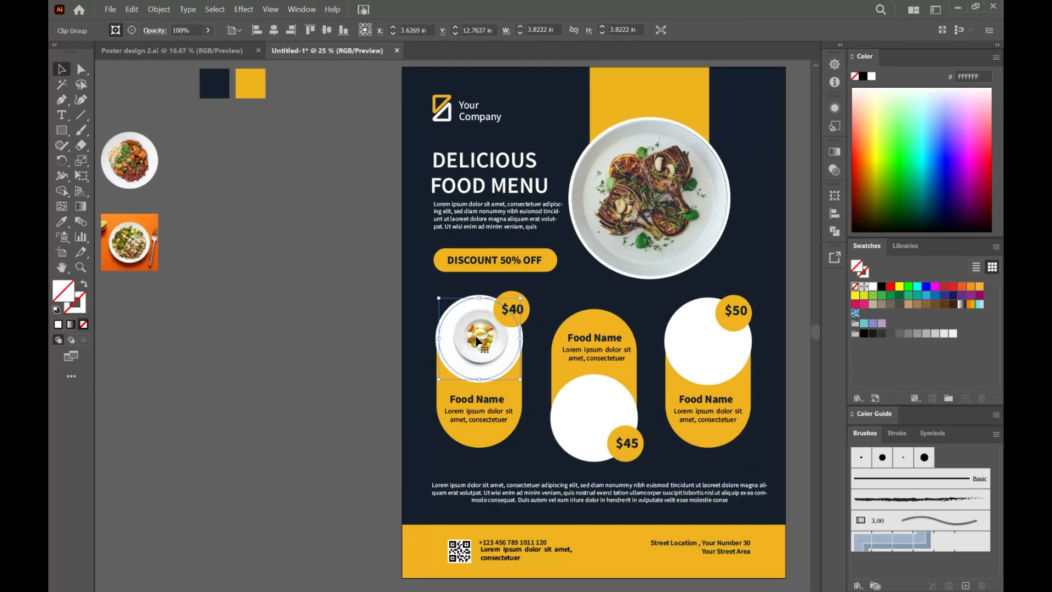
pyautogui.doubleClick(477, 341)
pyautogui.moveTo(510, 374); pyautogui.dragTo(526, 389)
pyautogui.moveTo(486, 347); pyautogui.dragTo(485, 357)
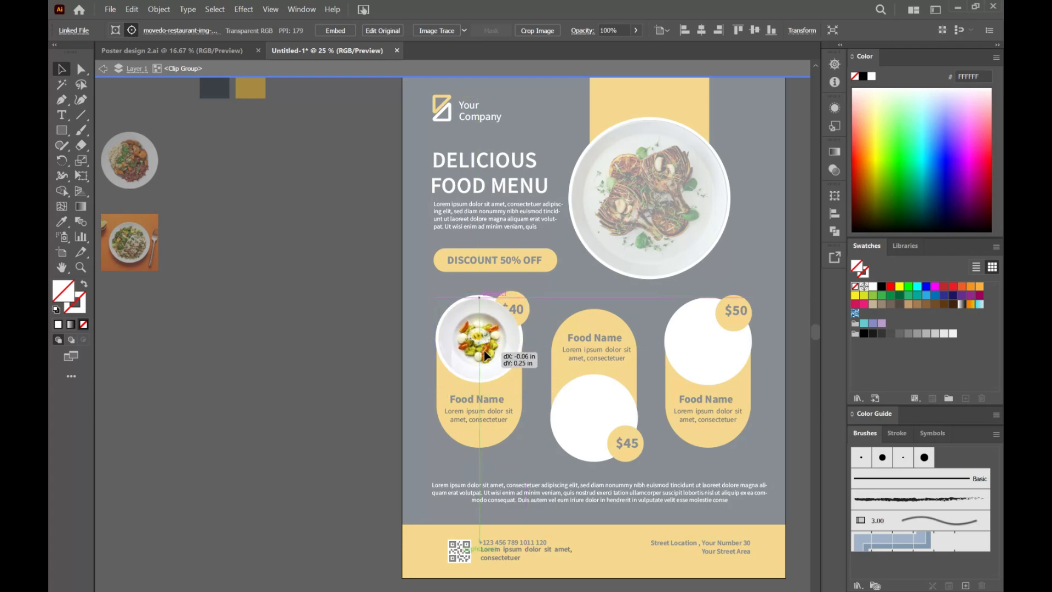
pyautogui.doubleClick(338, 337)
# Step: Clip the orange-background dish photo into the $45 capsule's inner circle, enlarging and centering it until the plate fills the mask
pyautogui.hscroll(-1, 219, 390)
pyautogui.moveTo(149, 242); pyautogui.dragTo(618, 427)
pyautogui.rightClick(604, 443)
pyautogui.click(654, 354)
pyautogui.doubleClick(614, 417)
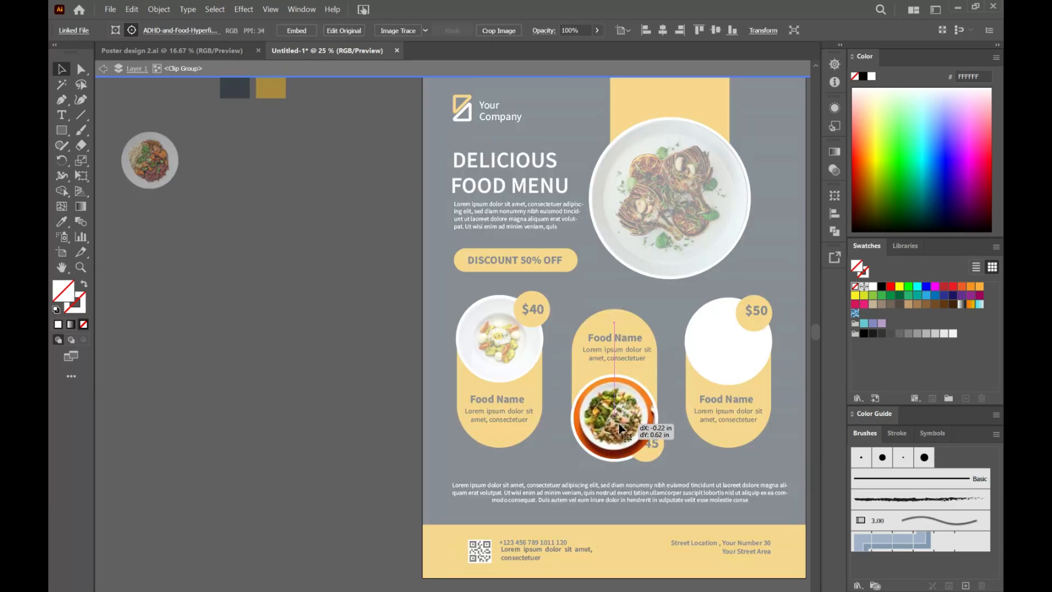
pyautogui.moveTo(662, 463); pyautogui.dragTo(672, 473)
pyautogui.moveTo(626, 425); pyautogui.dragTo(628, 430)
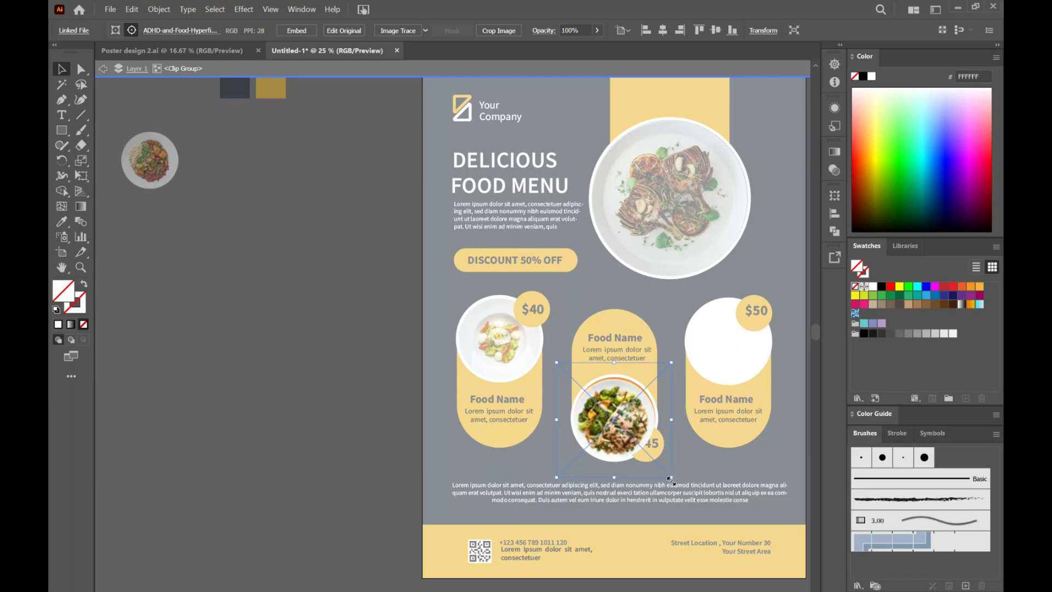
pyautogui.moveTo(672, 478); pyautogui.dragTo(681, 486)
pyautogui.moveTo(625, 426); pyautogui.dragTo(626, 433)
pyautogui.doubleClick(303, 364)
# Step: Clip the remaining round dish photo into the $50 capsule's inner circle so the plate fills it
pyautogui.moveTo(146, 162); pyautogui.dragTo(776, 393)
pyautogui.keyDown('shift'); pyautogui.click(723, 370); pyautogui.keyUp('shift')
pyautogui.rightClick(724, 369)
pyautogui.click(761, 482)
pyautogui.doubleClick(729, 337)
pyautogui.doubleClick(360, 367)
pyautogui.scroll(1, 215, 350)
pyautogui.hscroll(5, 251, 371)
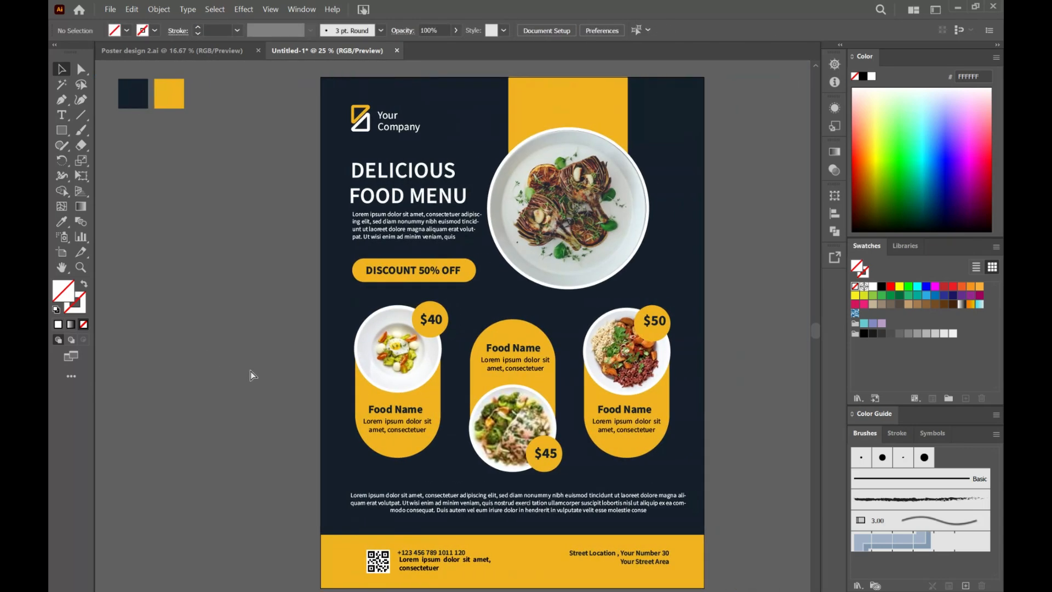
pyautogui.hscroll(3, 251, 374)
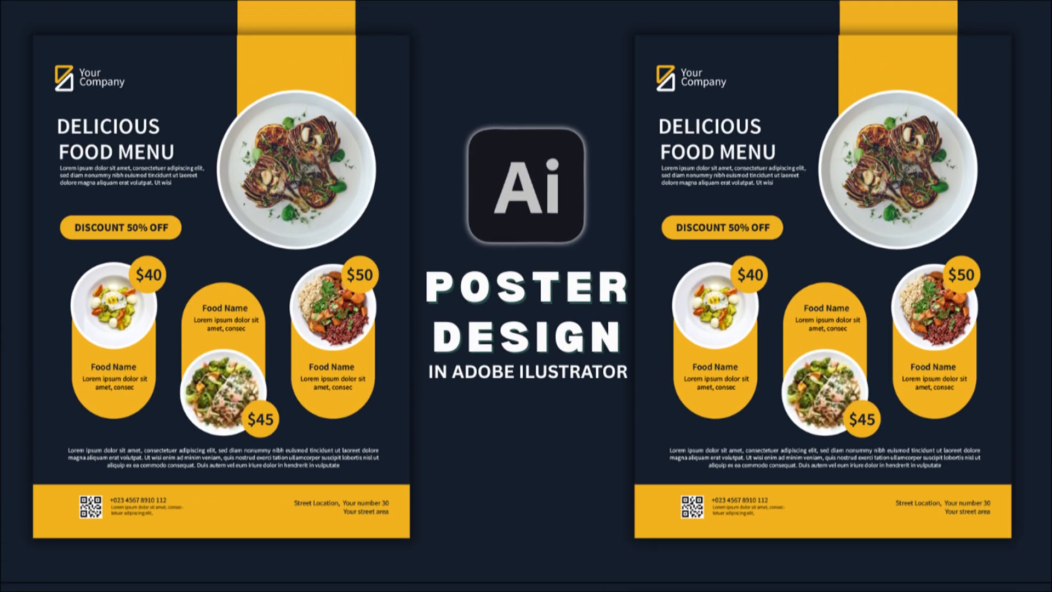